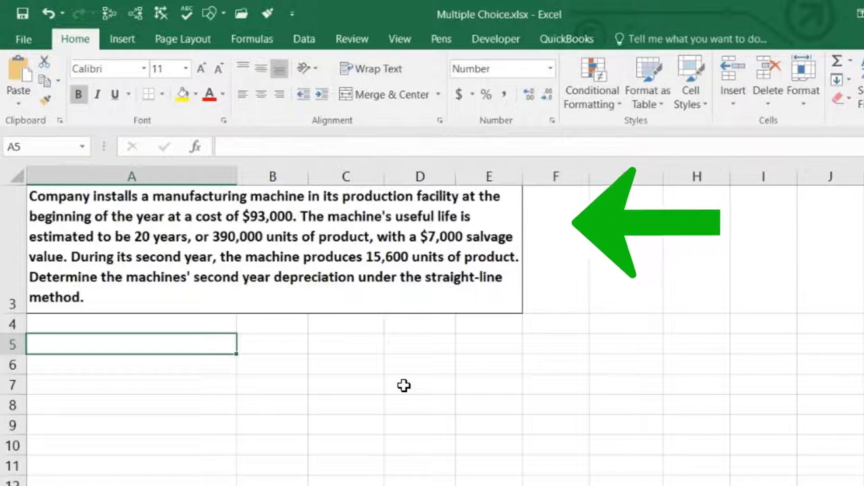
Step: Enter the label "Cost" in A5 with 93,000 beside it in B5
type("Cas")
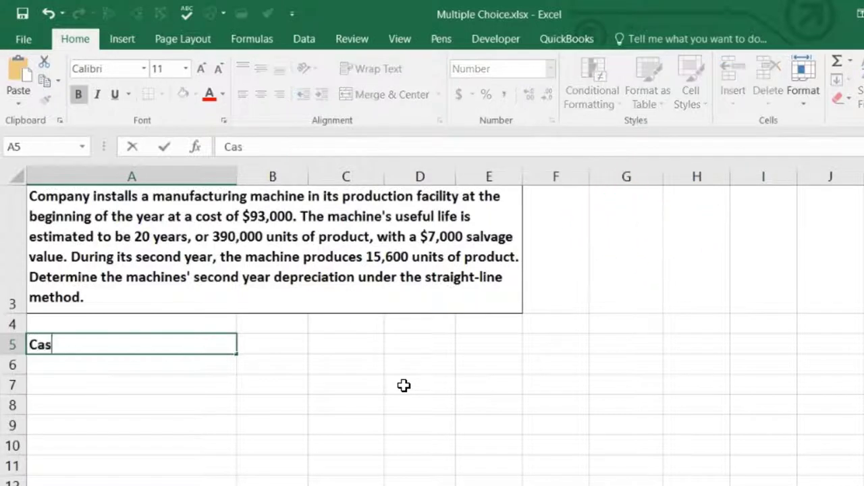
type("t")
key("Tab")
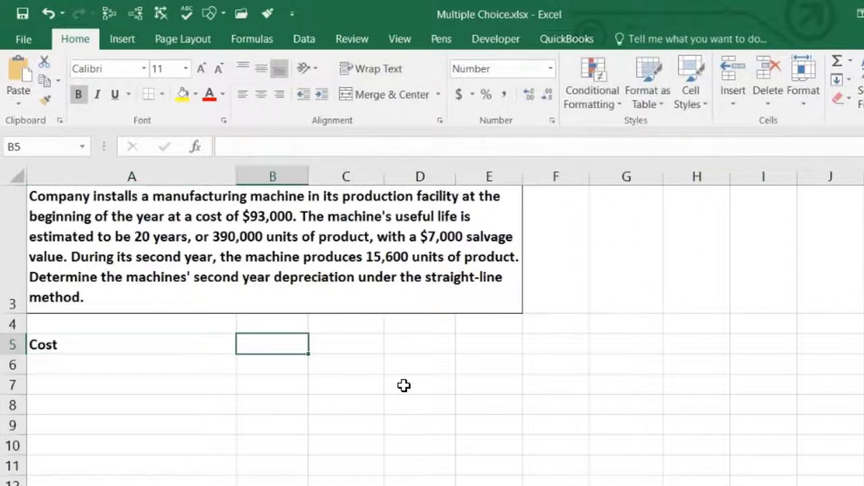
type("93,00")
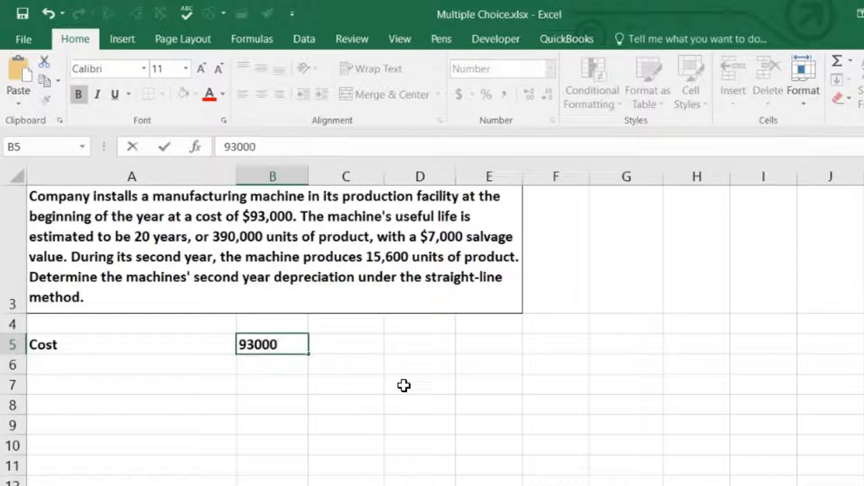
type("0")
key("Return")
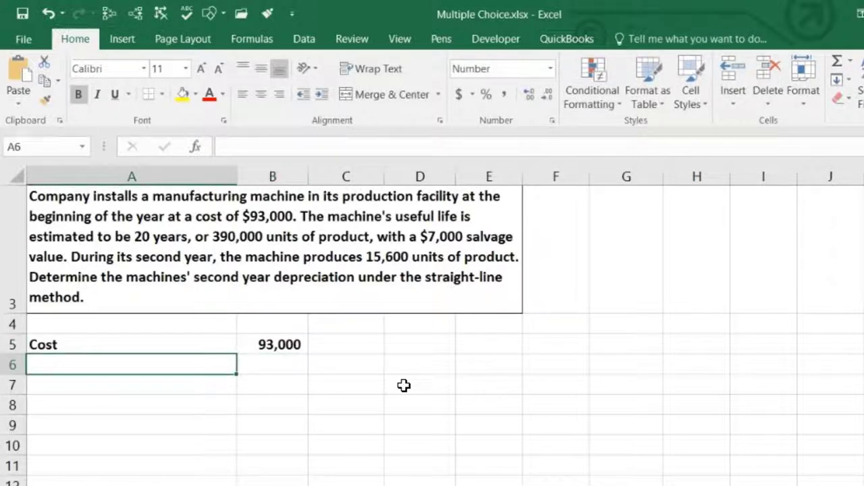
Step: Enter the label "Salvage value" in A6 with 7,000 beside it in B6
type("Salvage value")
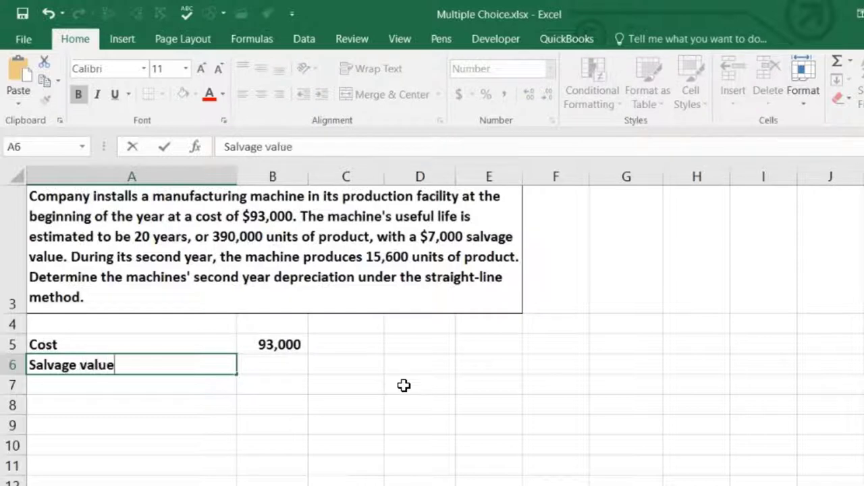
key("Tab")
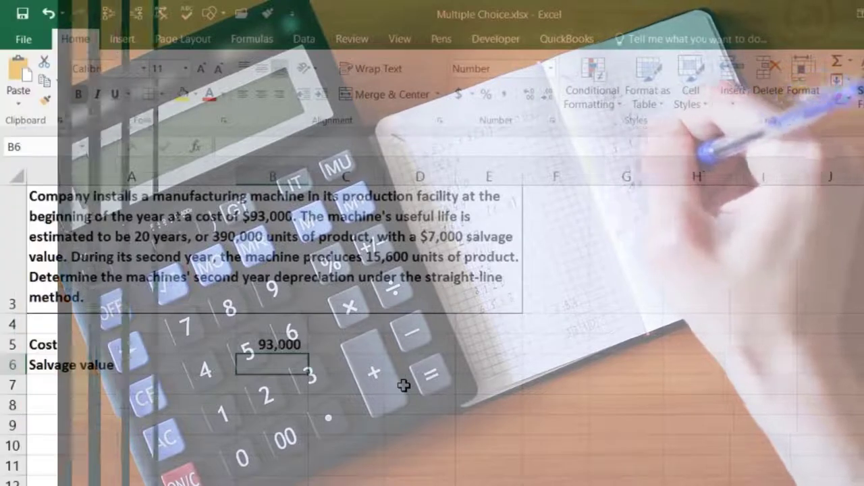
type("7000")
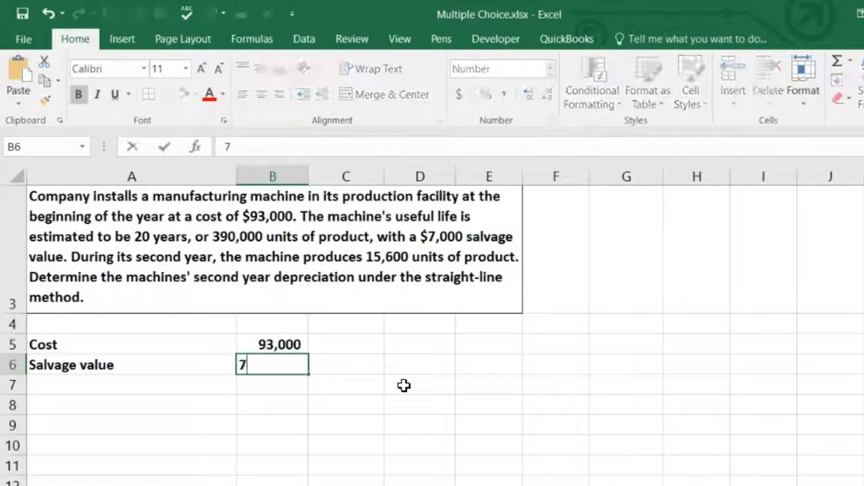
key("Return")
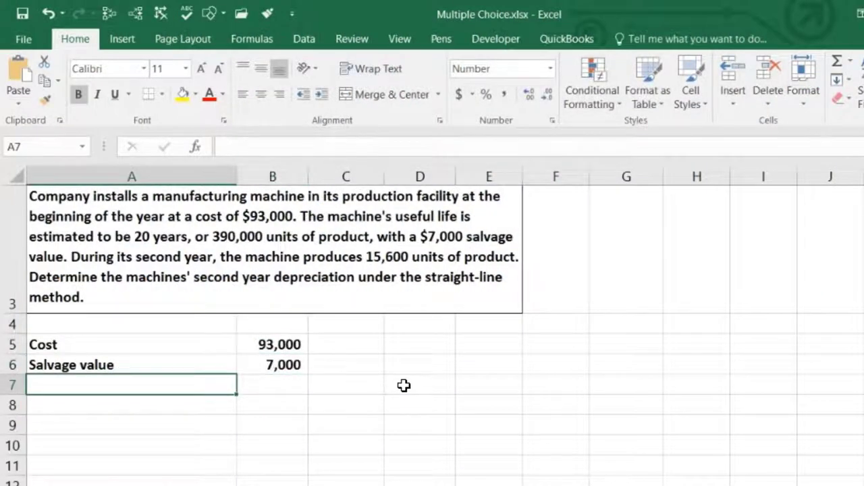
Step: Subtract the salvage value from the cost in B7 with the formula =B5-B6
key("Right")
type("=")
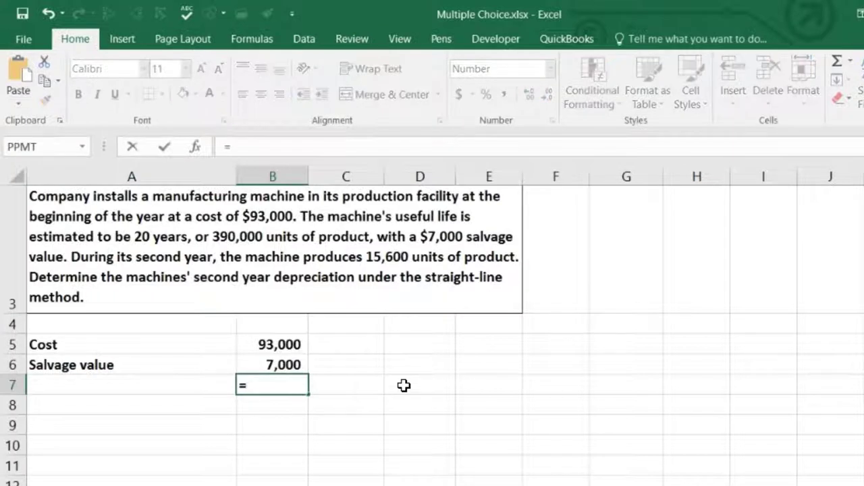
key("Up")
key("Up")
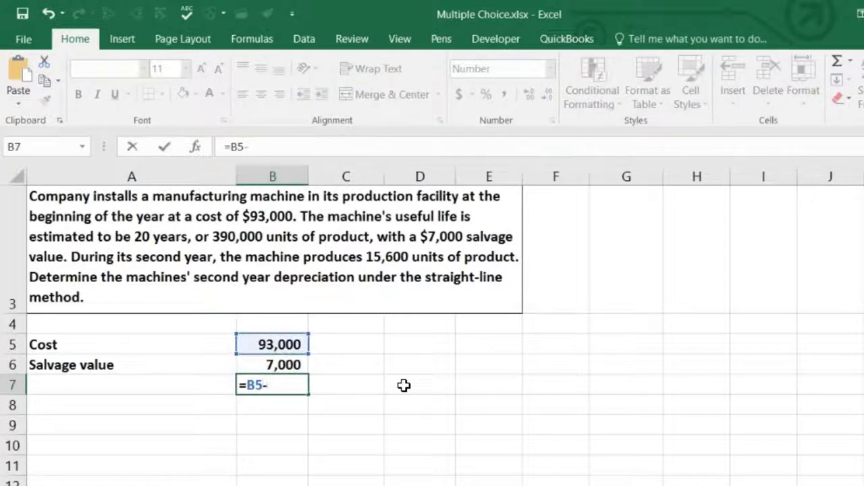
type("-")
left_click(278, 365)
key("Return")
Step: Label the difference in row 7 as "Amount to be depreciated" in A7
key("Up")
key("Left")
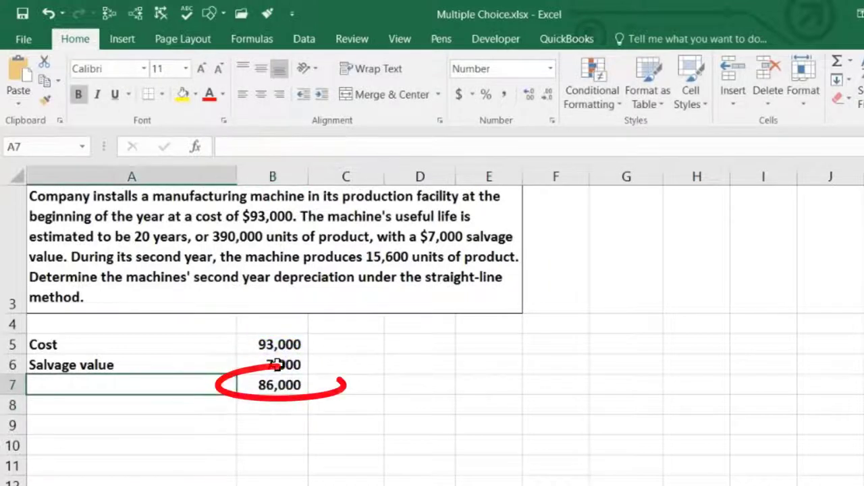
type("Amount to be depreciated")
Step: Underline the salvage value amount in B6
key("Right")
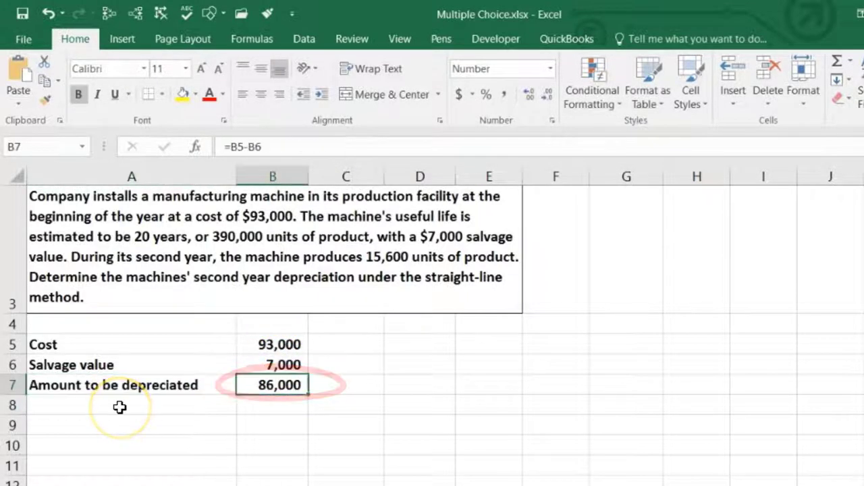
key("Up")
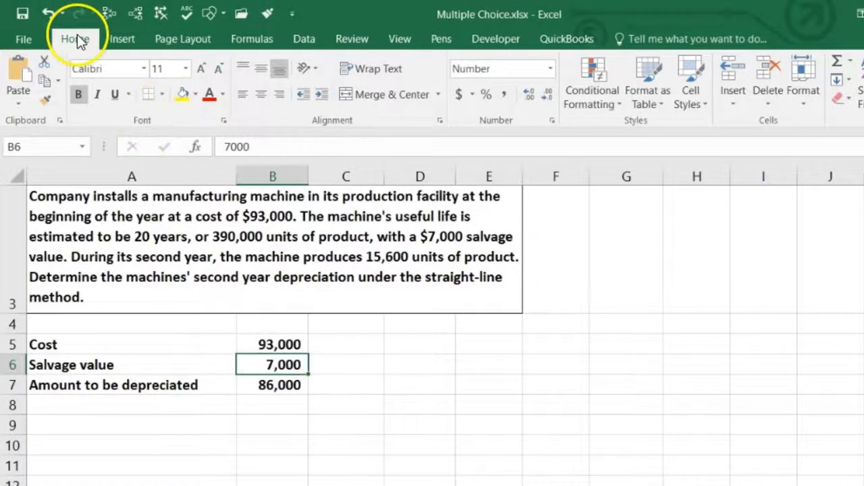
left_click(116, 97)
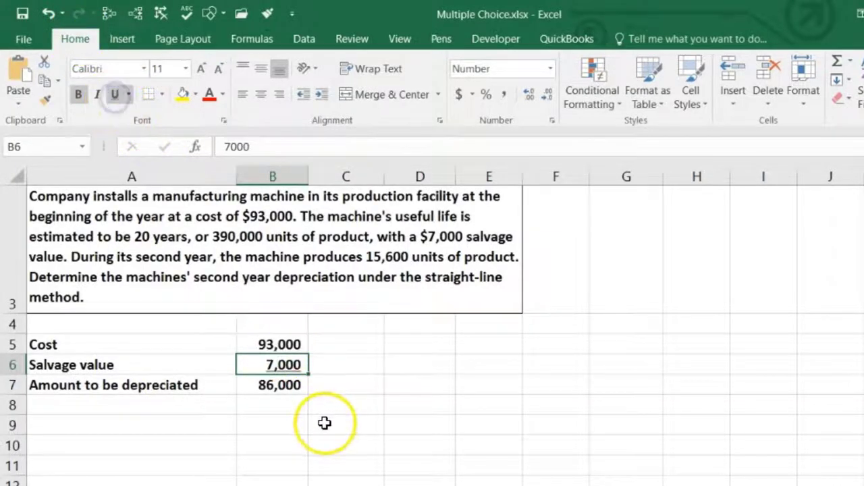
Step: Enter the label "years" in A8 with a useful life of 20 in B8
left_click(285, 399)
key("Left")
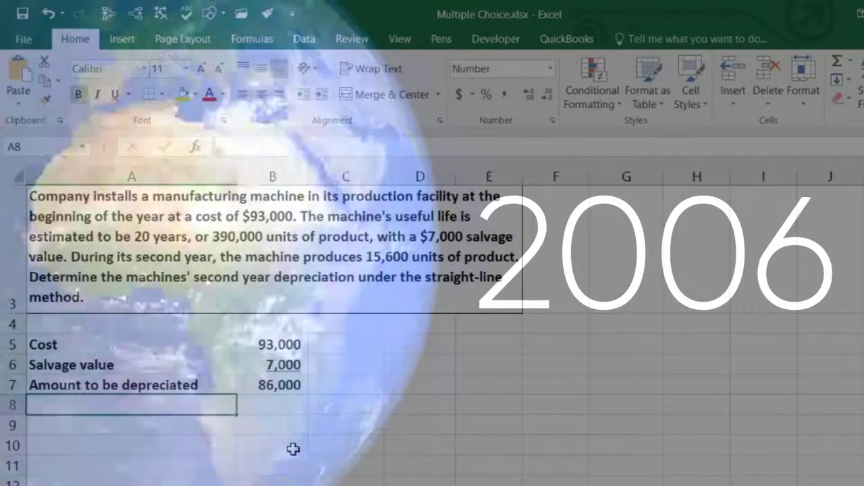
type("yera")
key("BackSpace")
key("BackSpace")
key("BackSpace")
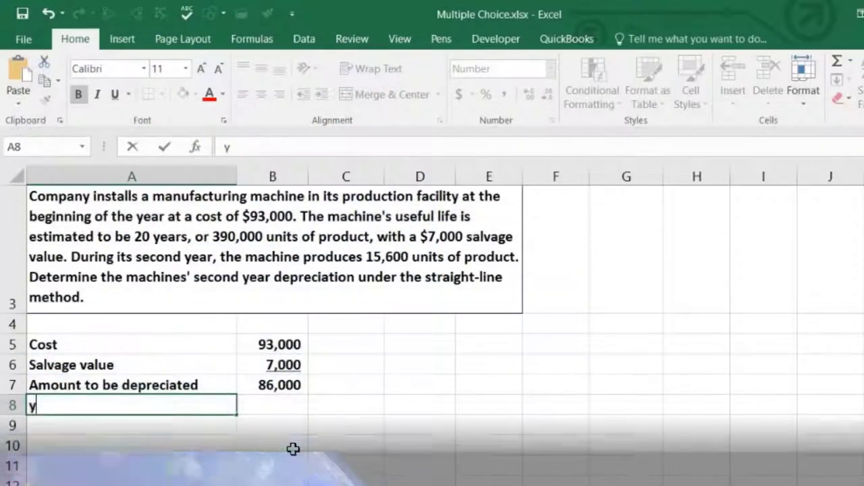
type("ears")
key("Tab")
type("20")
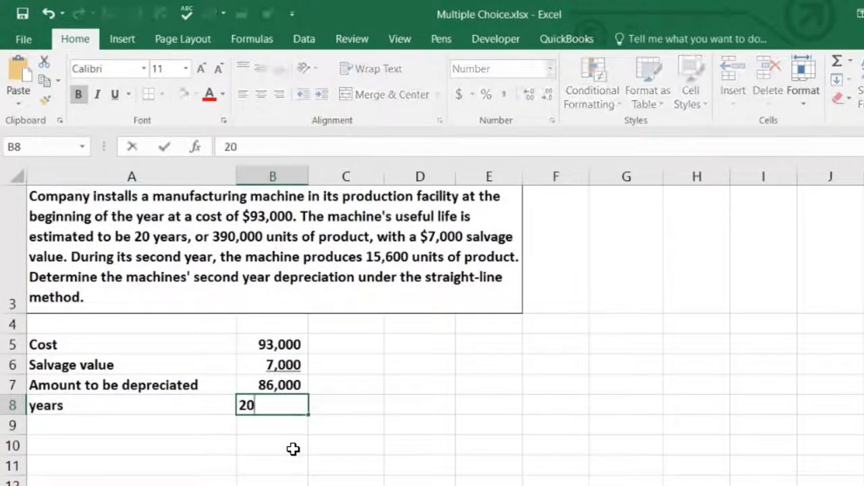
key("Return")
Step: Calculate the annual straight-line depreciation in B9 with the formula =B7/B8
key("Right")
type("=")
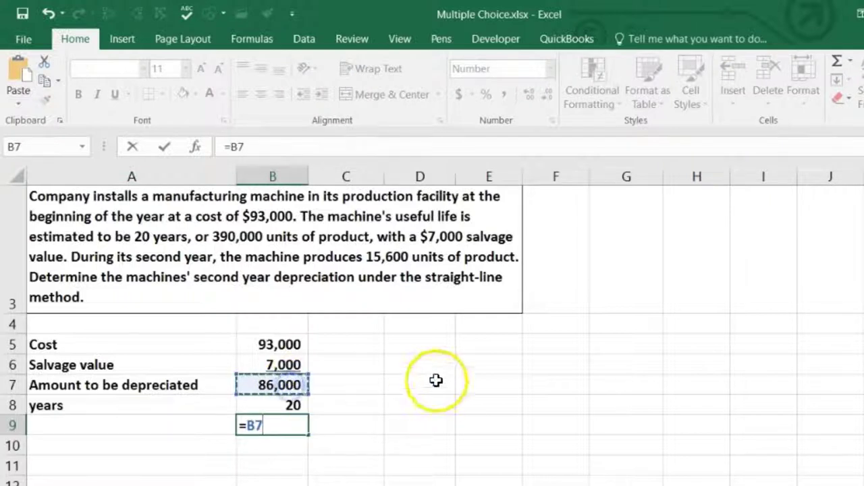
left_click(288, 401)
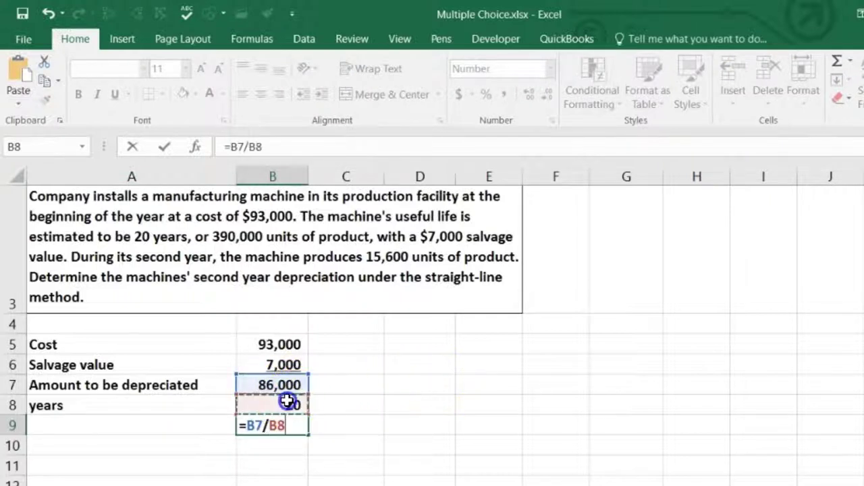
key("Return")
key("Up")
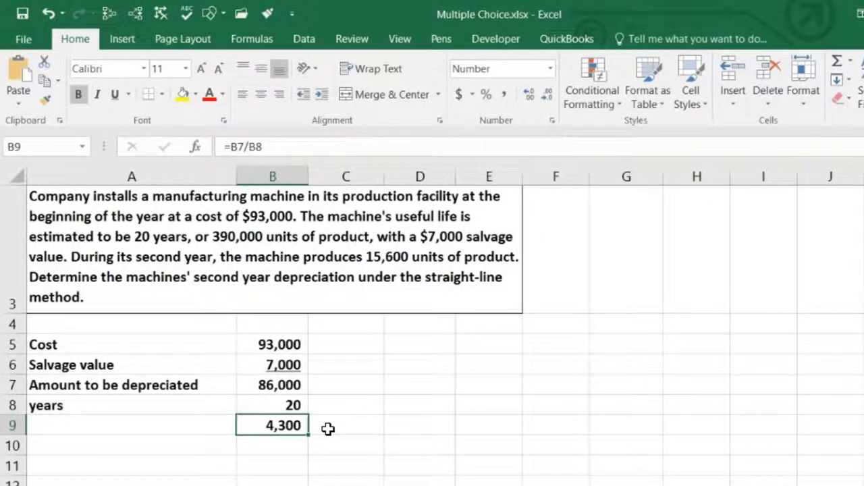
Step: Enter 20 in C9 and calculate the total depreciation over the useful life in D9 with =B9*C9
left_click(328, 428)
type("20")
key("Return")
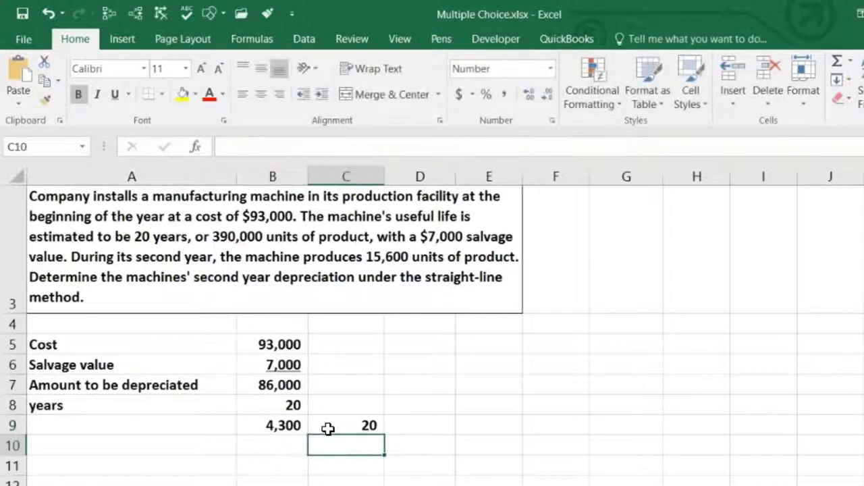
key("Up")
key("Right")
type("=")
key("Left")
key("Left")
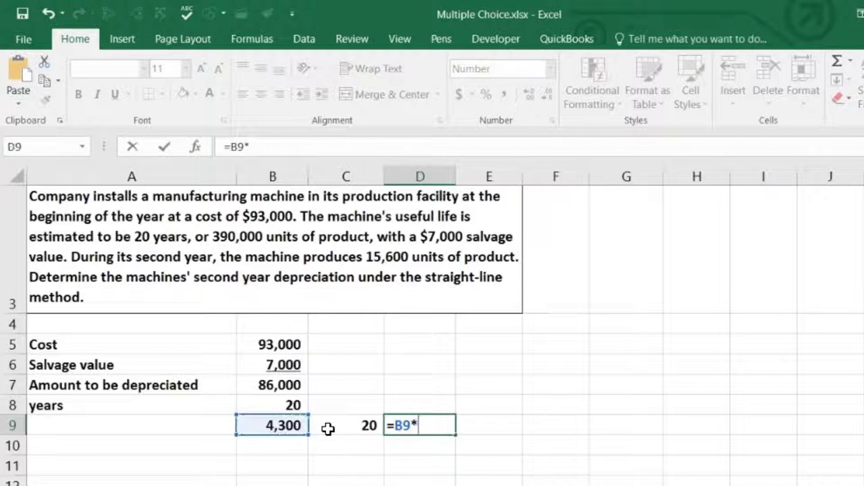
type("*")
key("Left")
key("Return")
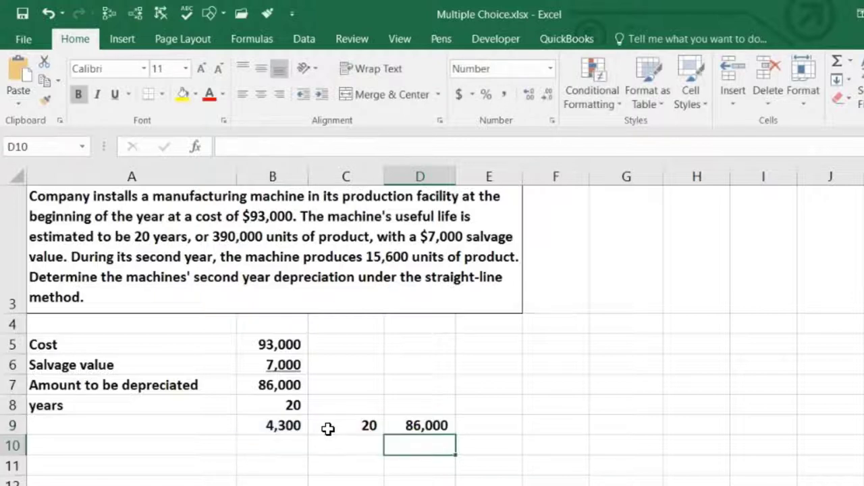
left_click(412, 424)
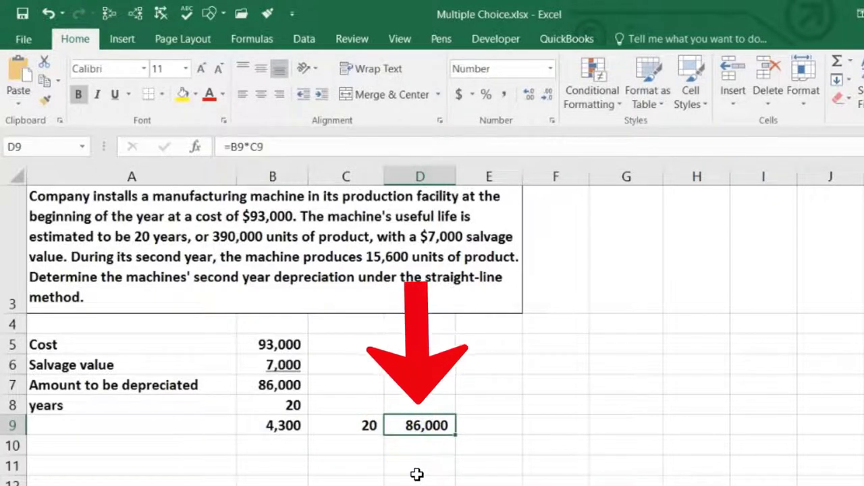
Step: Calculate the remaining book value in D11 by subtracting the total depreciation in D9 from the cost in B5
left_click(418, 458)
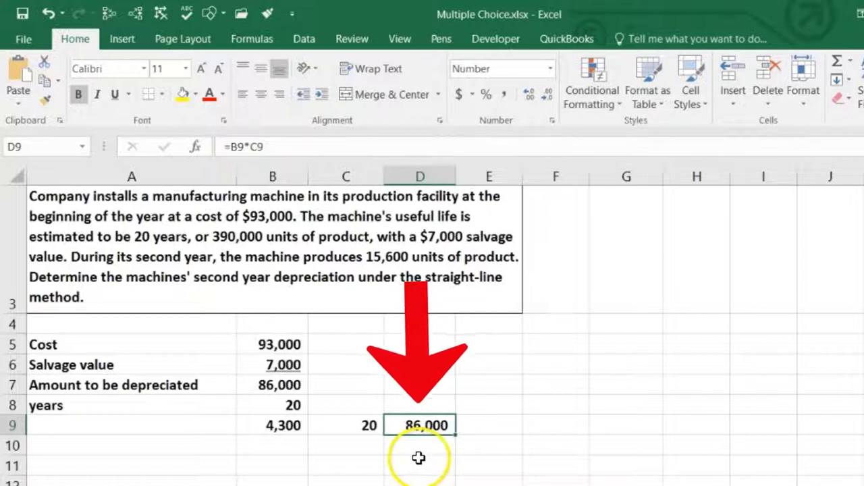
left_click(419, 463)
type("=")
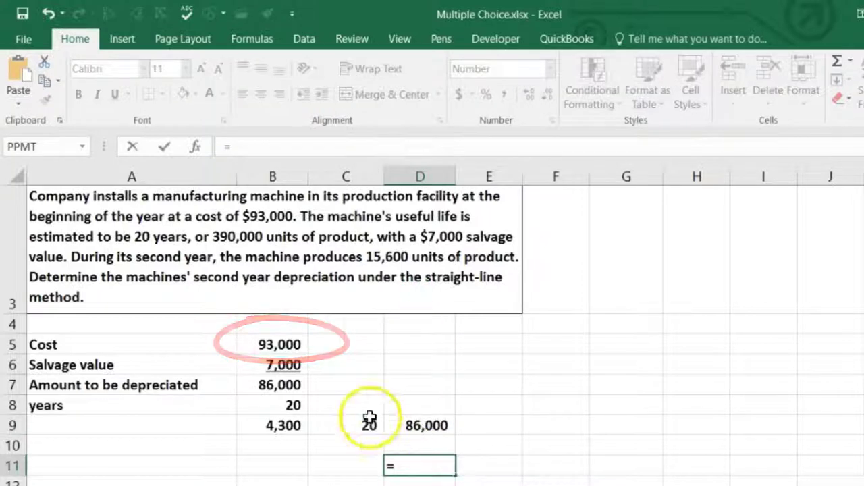
left_click(287, 345)
type("-")
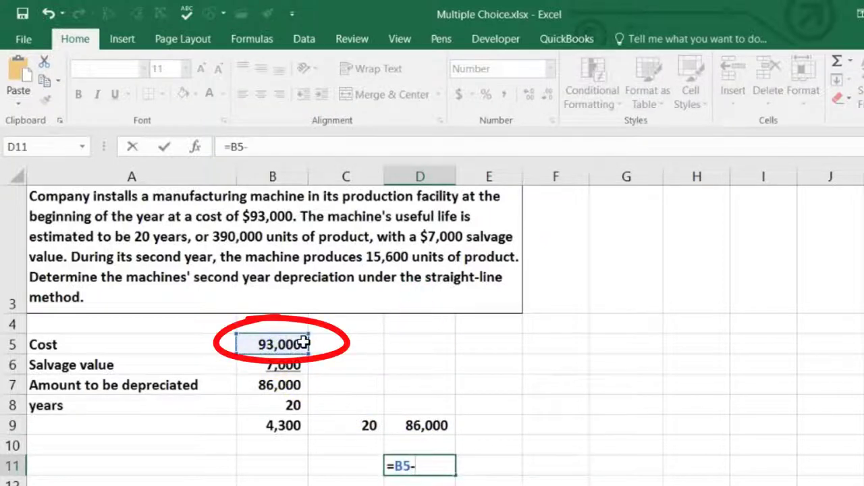
key("Up")
key("Up")
key("Return")
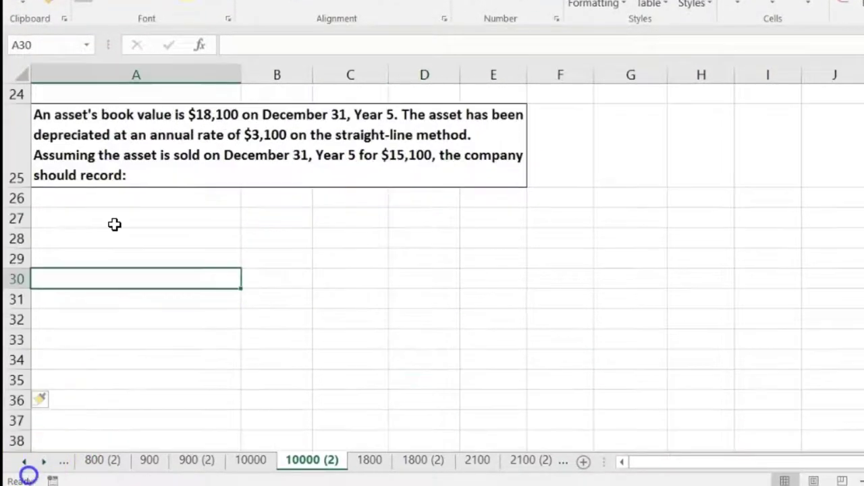
Step: Start the asset sale entry below the question with "Cash" in A27 and 15,100 in B27
left_click(113, 224)
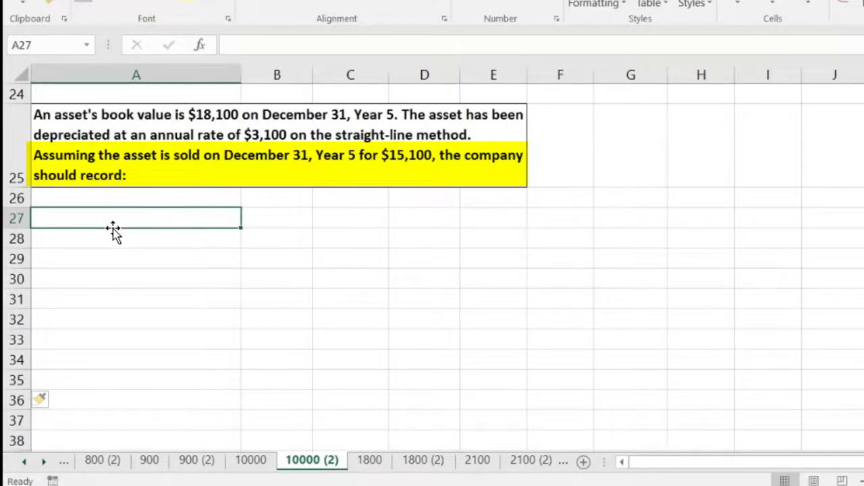
key("Return")
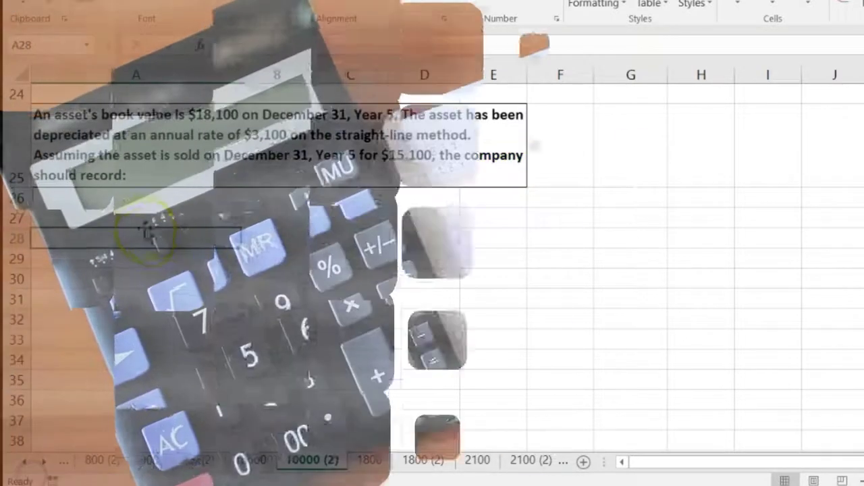
left_click(127, 216)
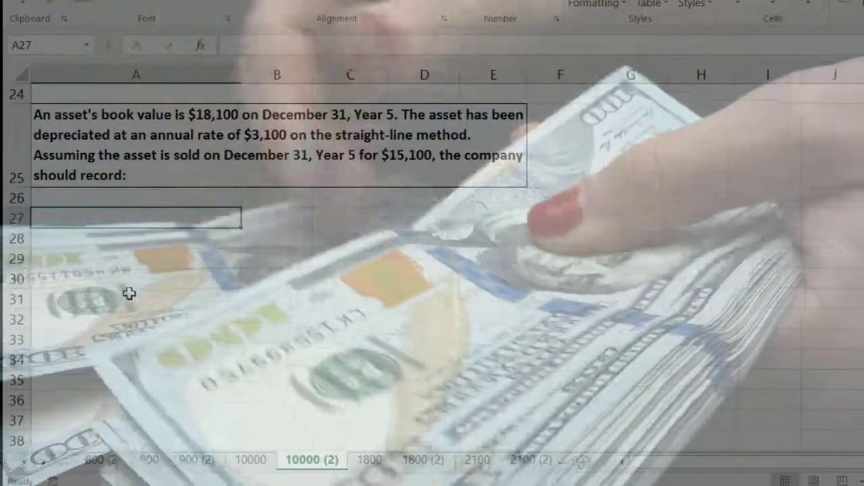
type("Cash")
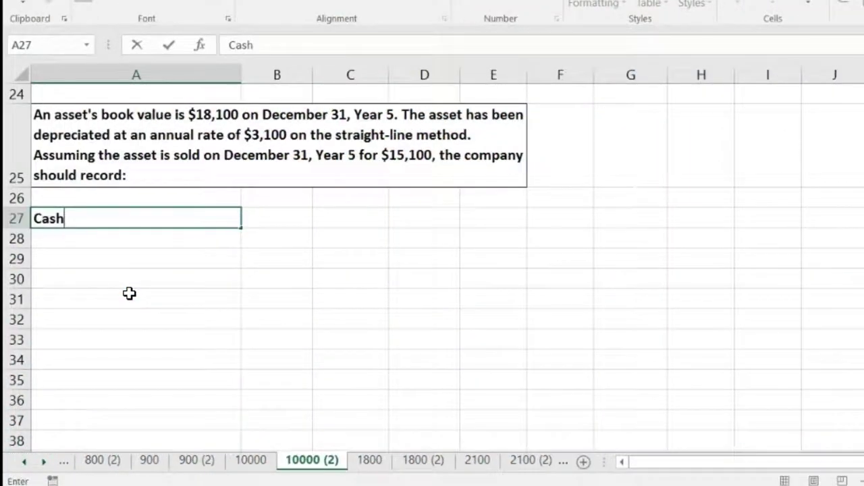
key("Tab")
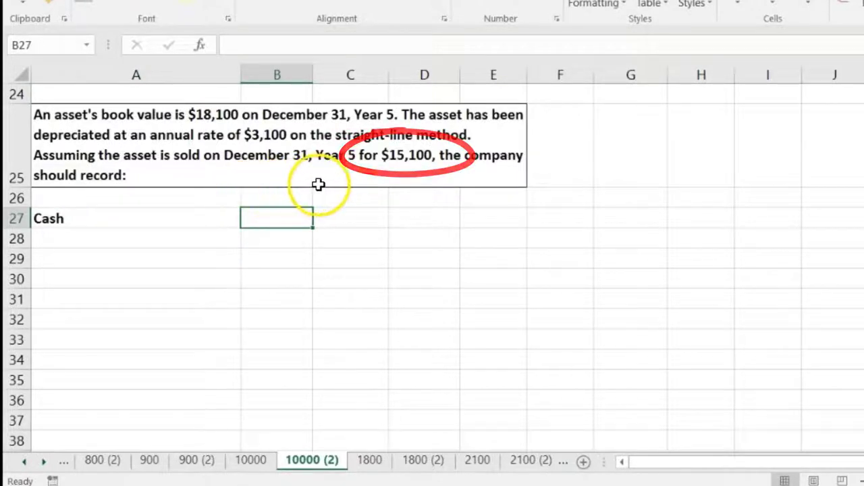
type("15,100")
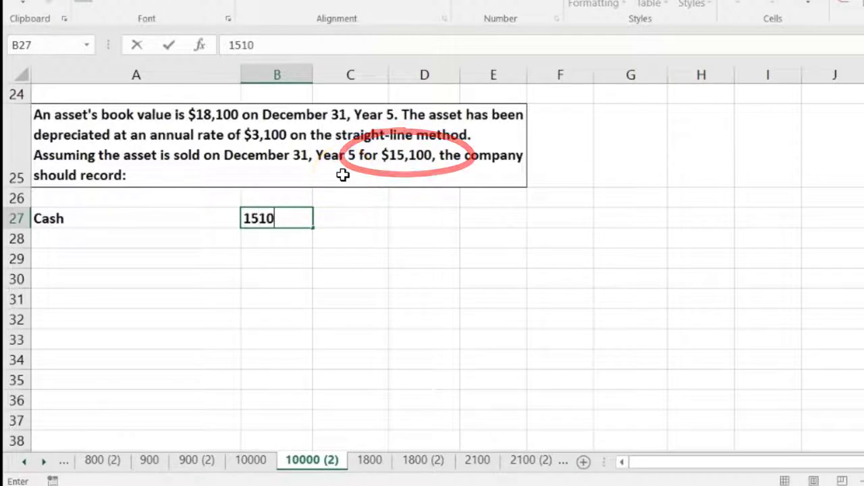
key("Return")
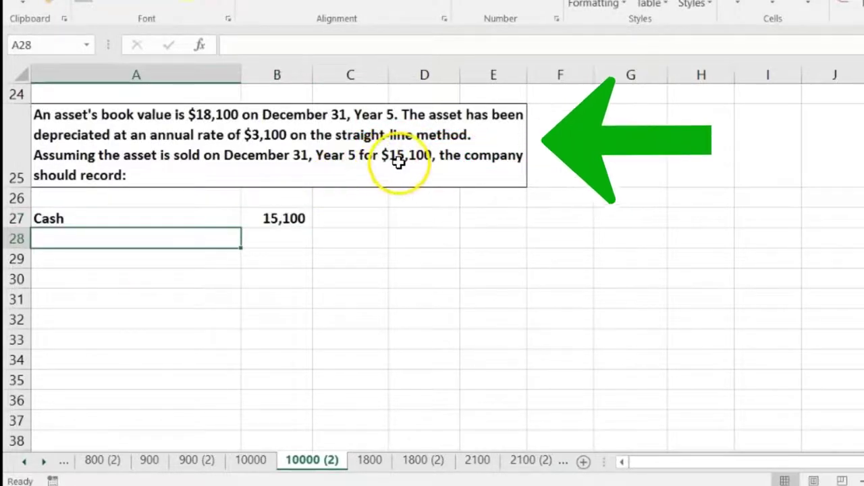
Step: Add "Asset" in A28 as the second account line of the sale entry
type("E")
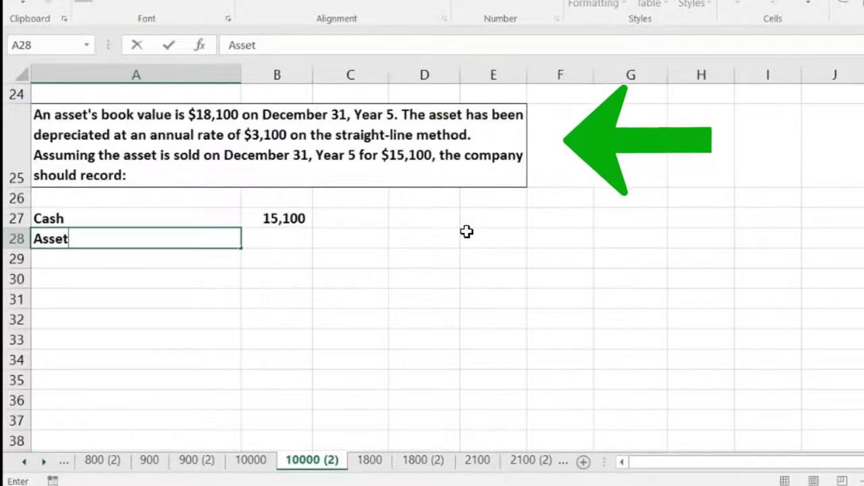
key("Tab")
key("Tab")
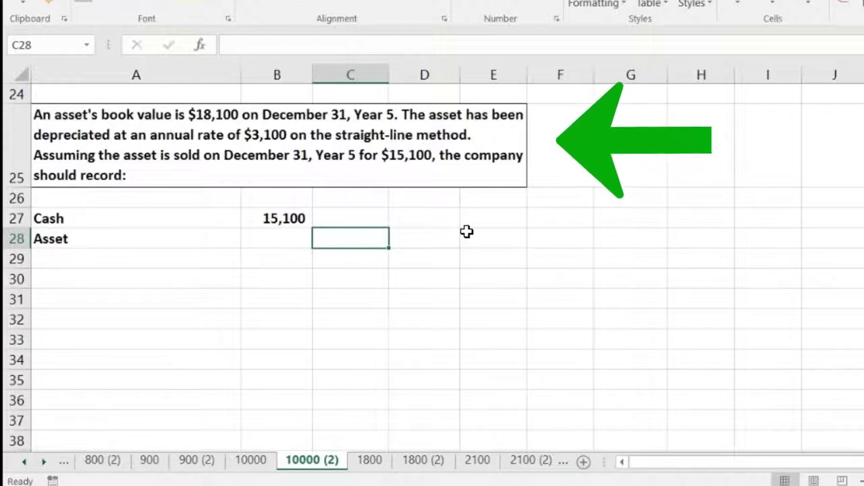
Step: Enter "Book" in D27 and the asset's book value of 18100 in F27
key("Tab")
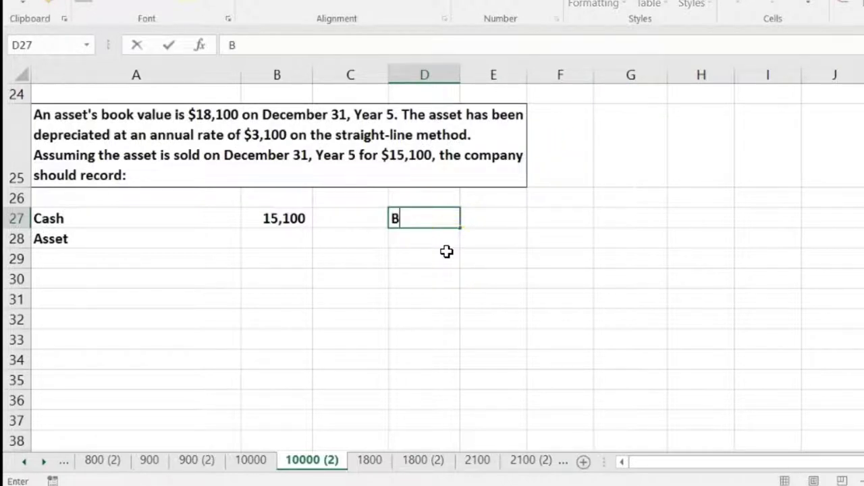
key("Tab")
key("Tab")
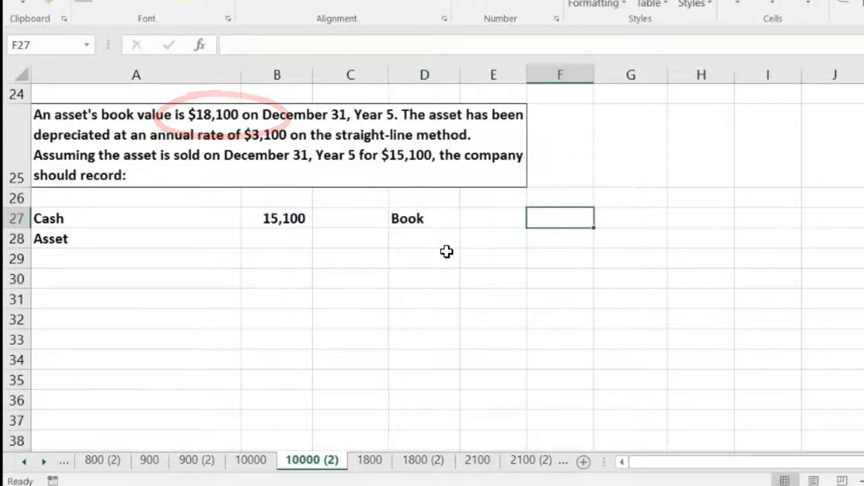
type("1810")
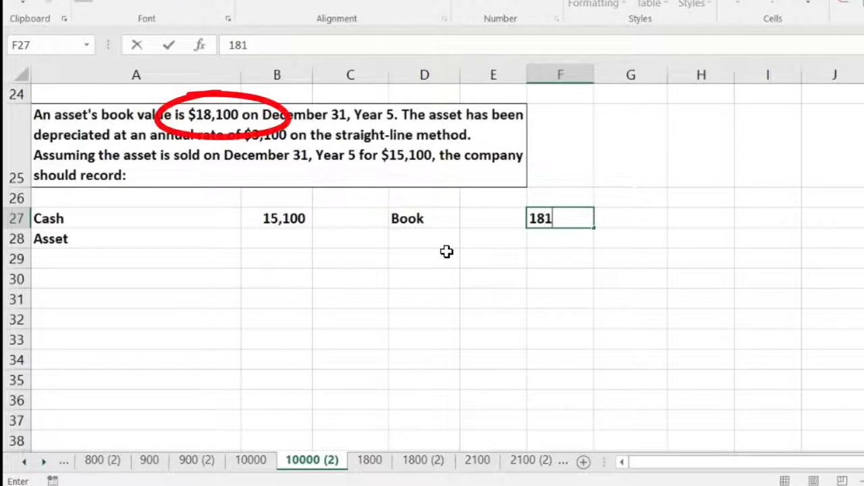
type("0")
Step: Label D28 "Acc depre" and calculate five years of depreciation in F28 with =3100*5
left_click(446, 250)
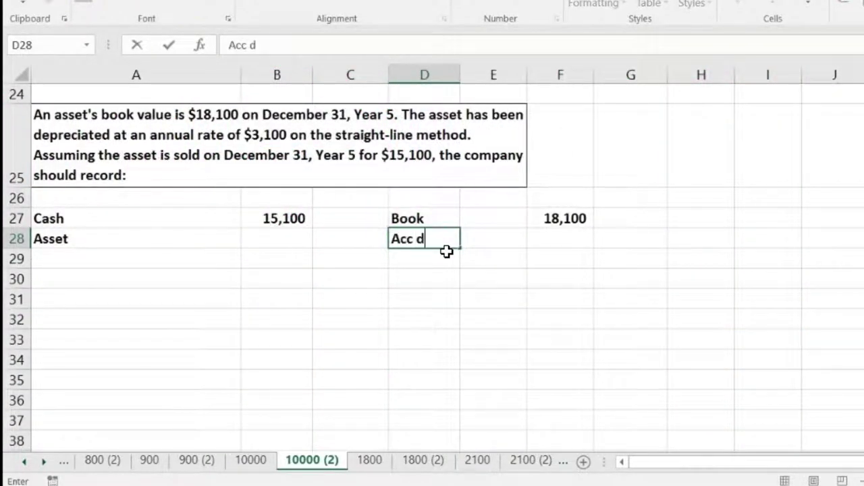
key("Right")
key("Right")
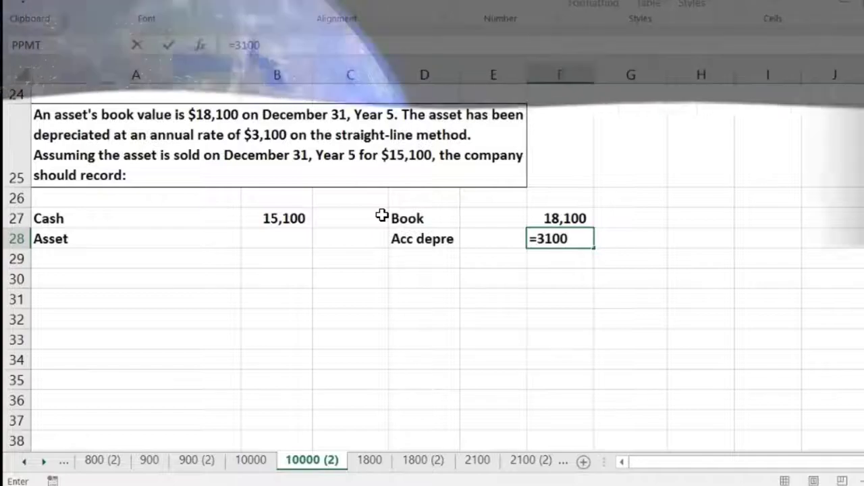
type("*")
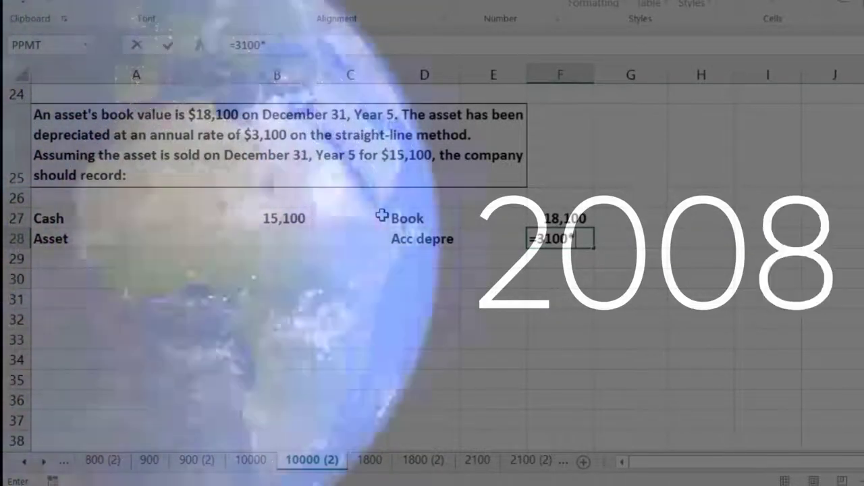
type("5")
key("Return")
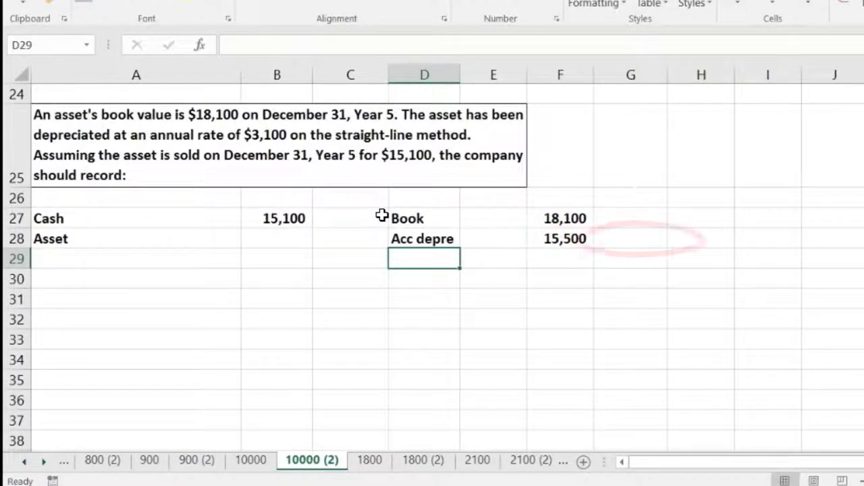
Step: Label D29 "Cost" and calculate the asset's original cost in F29 with =F27+F28
type("Co")
key("Tab")
key("Tab")
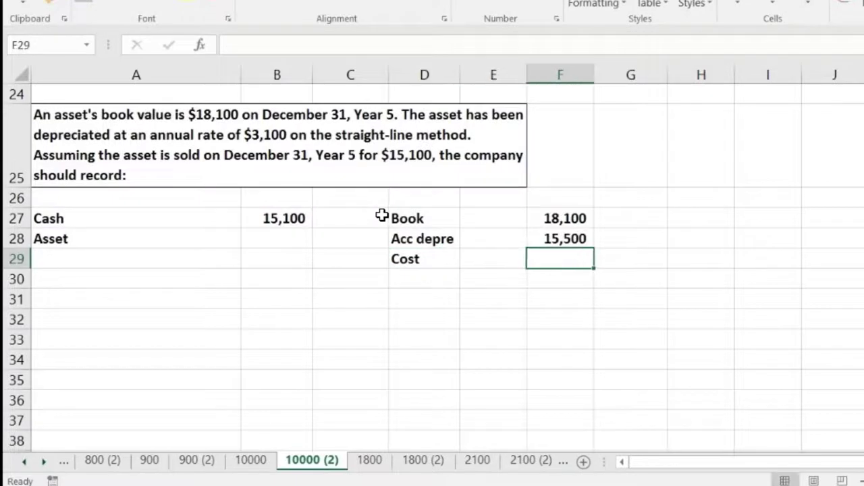
left_click(578, 219)
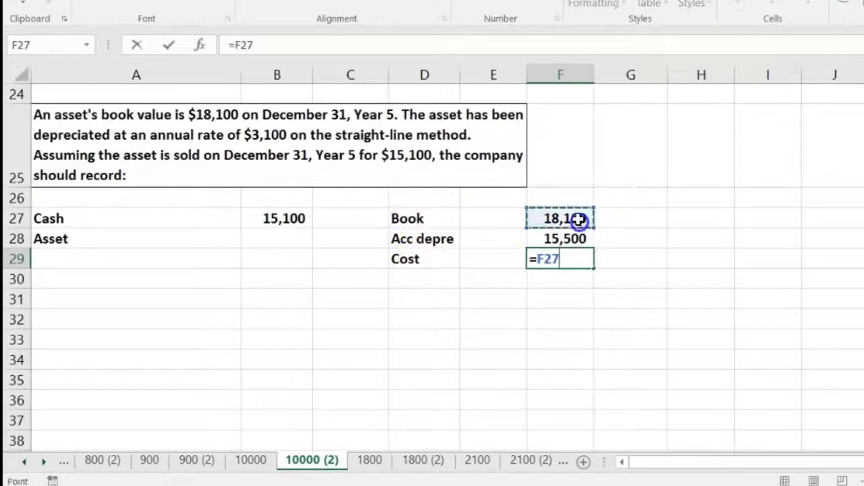
type("+")
left_click(570, 239)
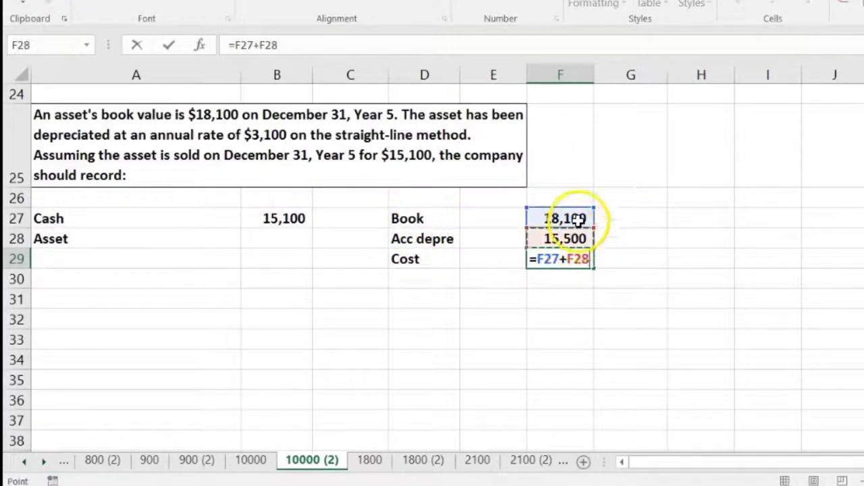
key("Return")
Step: Start a book value check with "Cost" in H27 and 33600 in I27
key("Right")
key("Right")
key("Right")
key("Right")
key("Up")
key("Up")
key("Up")
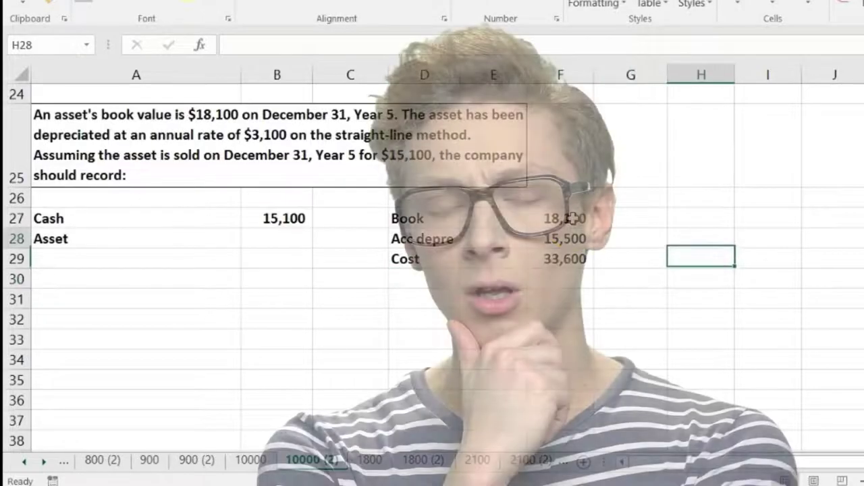
type("Cost")
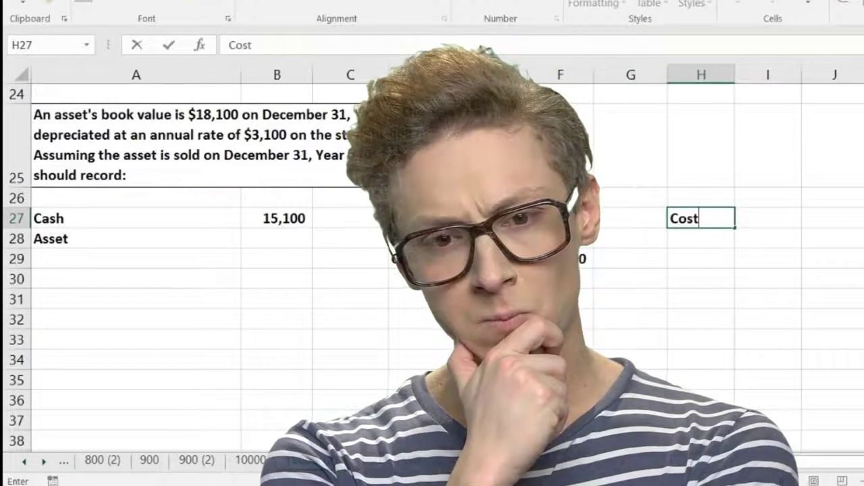
key("Tab")
type("33600")
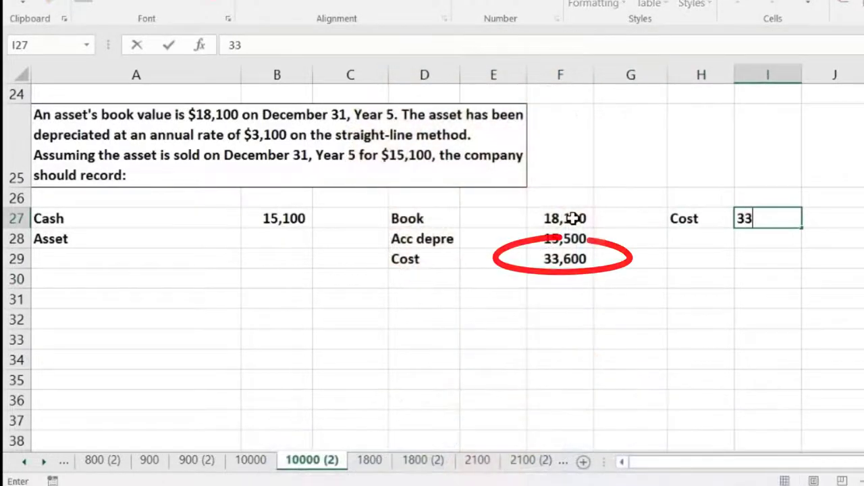
key("Return")
Step: Enter "Acc Depr" in H28 and 15500 in I28
type("Acc De")
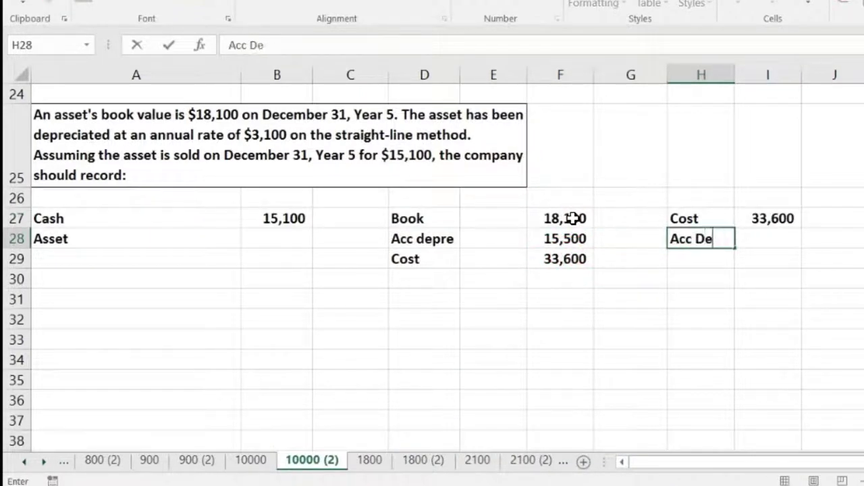
type("pr")
key("Tab")
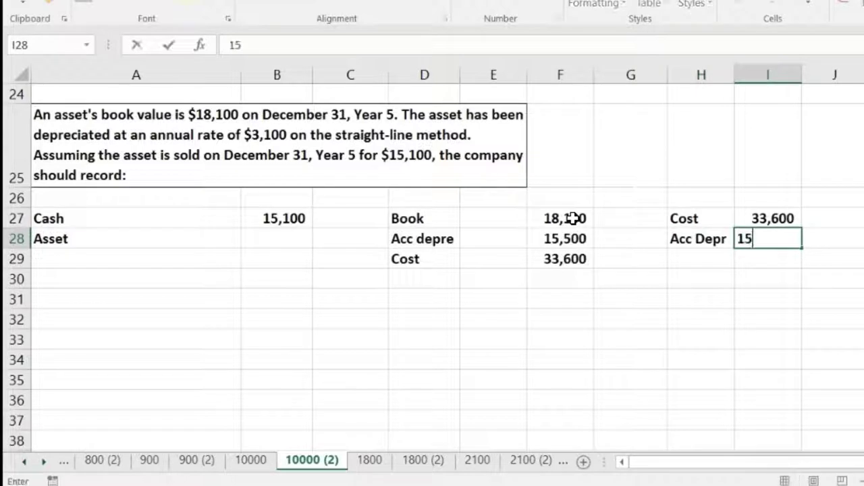
key("Return")
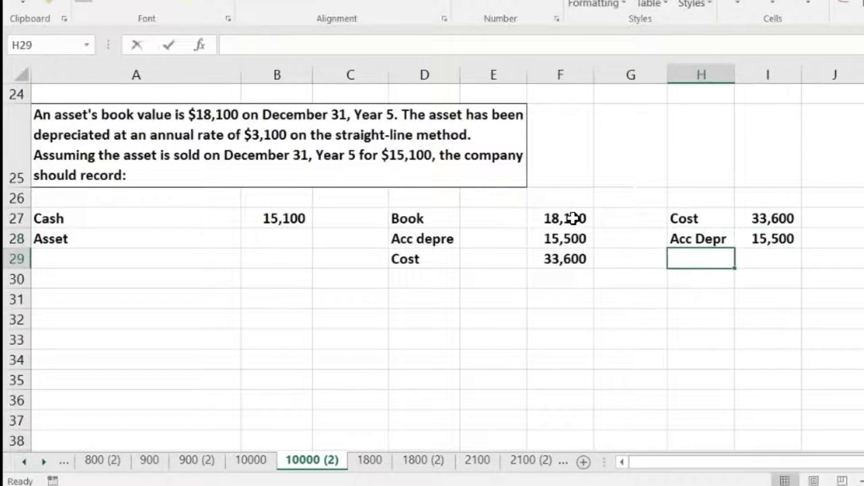
Step: Label H29 "Book" and calculate the book value in I29 with =I27-I28
key("Tab")
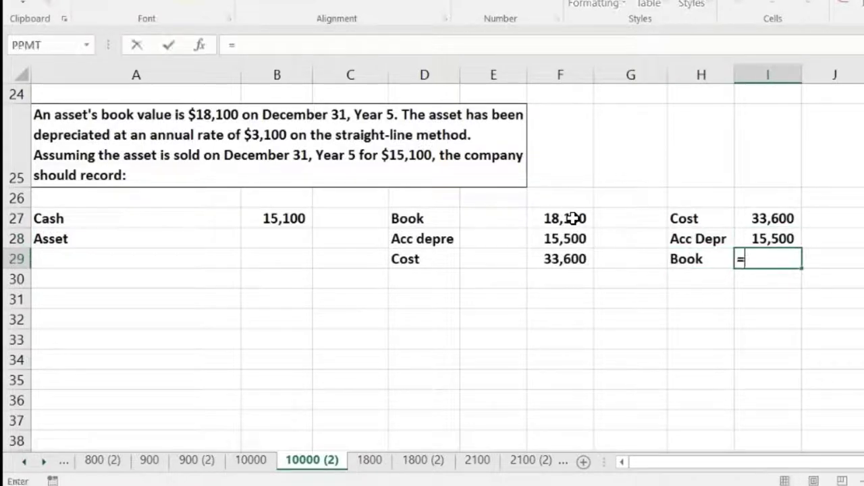
type("=")
left_click(763, 218)
type("-")
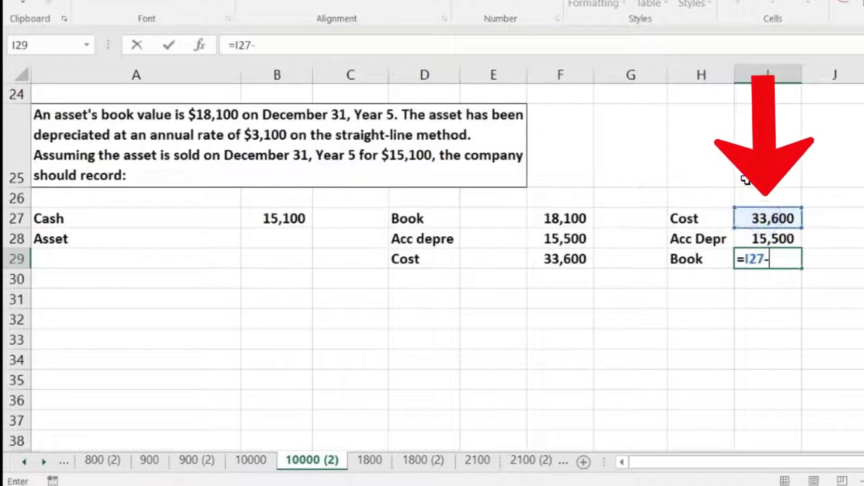
left_click(749, 238)
key("Return")
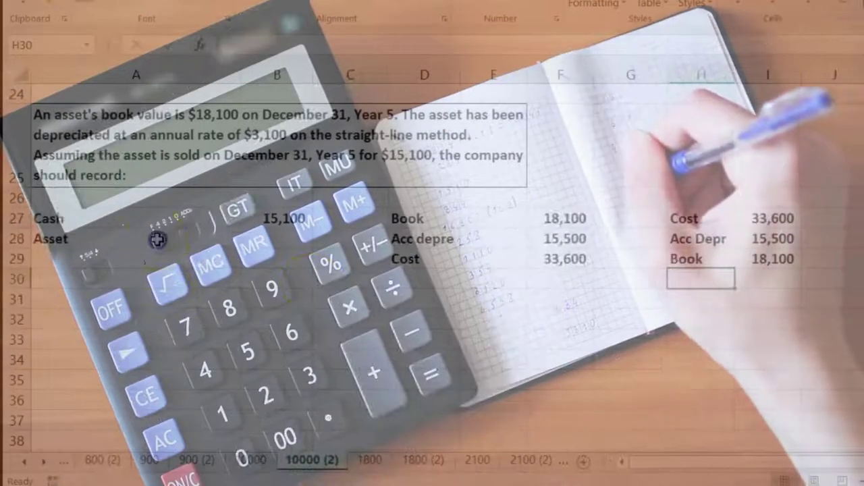
Step: Move the labels Book, Acc depre and Cost from D27:D29 to E27:E29
left_click(135, 243)
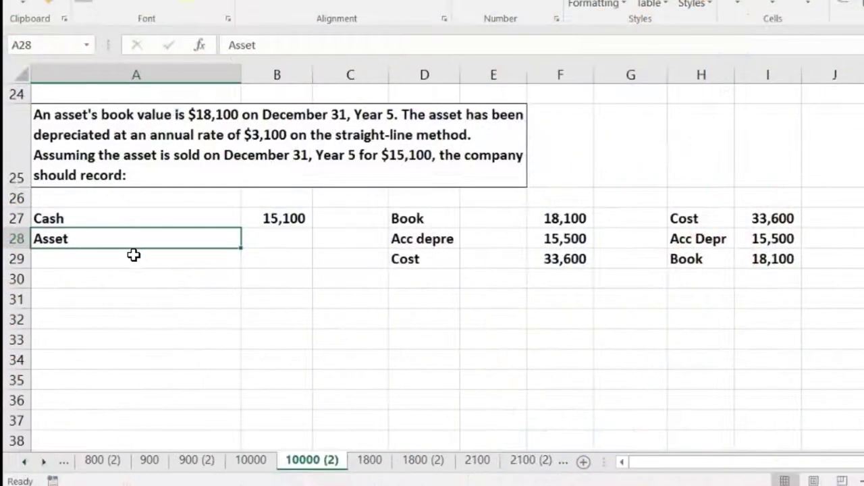
left_click_drag(412, 218, 426, 260)
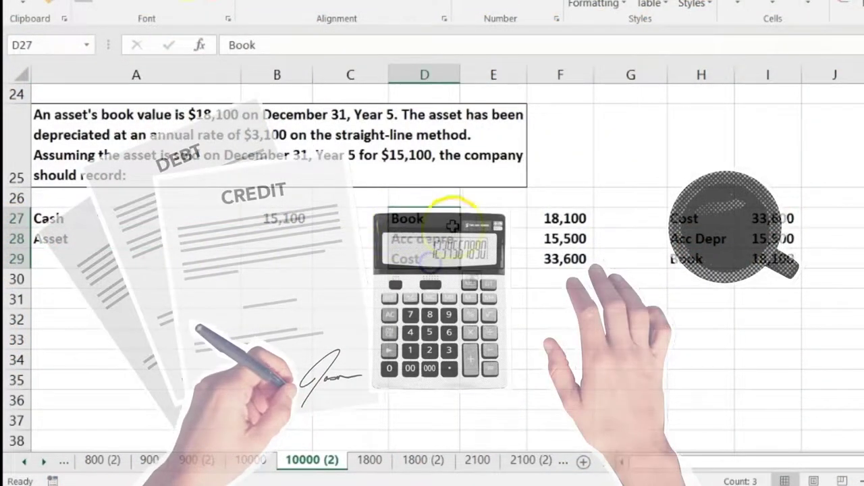
left_click_drag(452, 225, 476, 225)
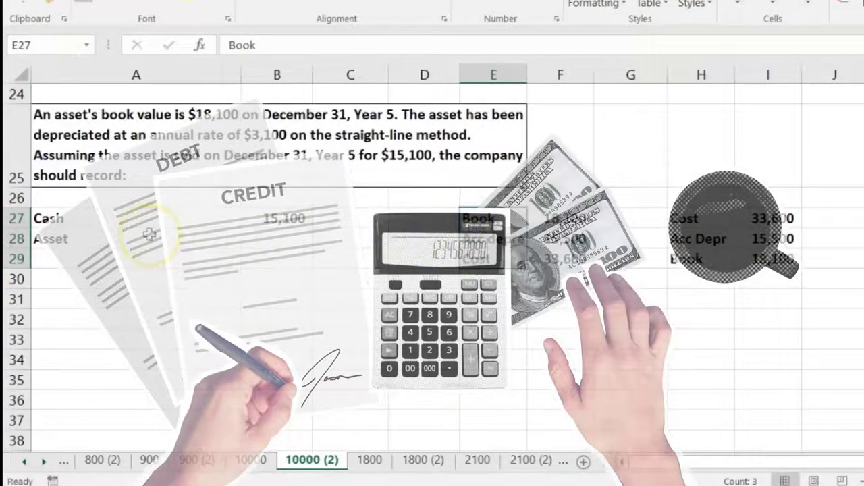
Step: Credit the asset account for its cost by entering -33600 in C28
left_click(329, 234)
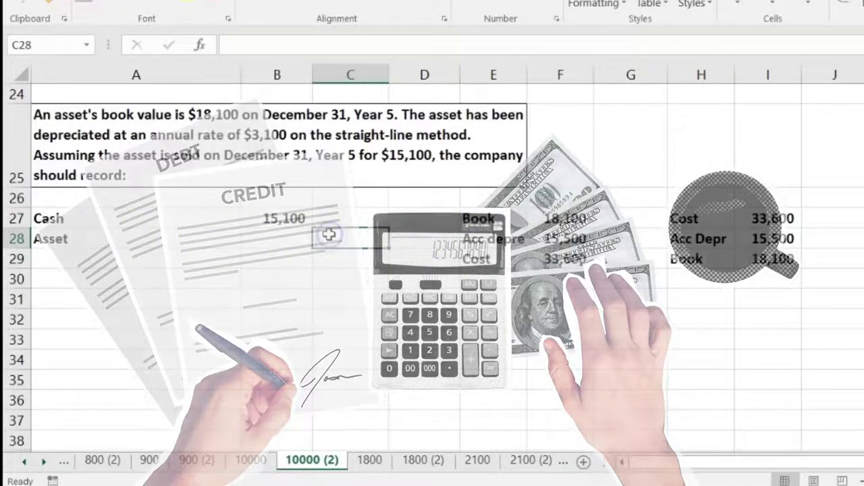
double_click(330, 235)
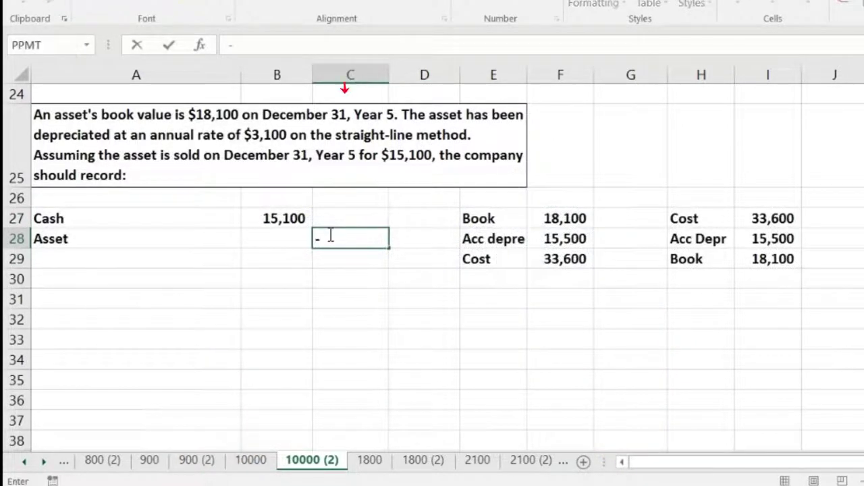
type("-3")
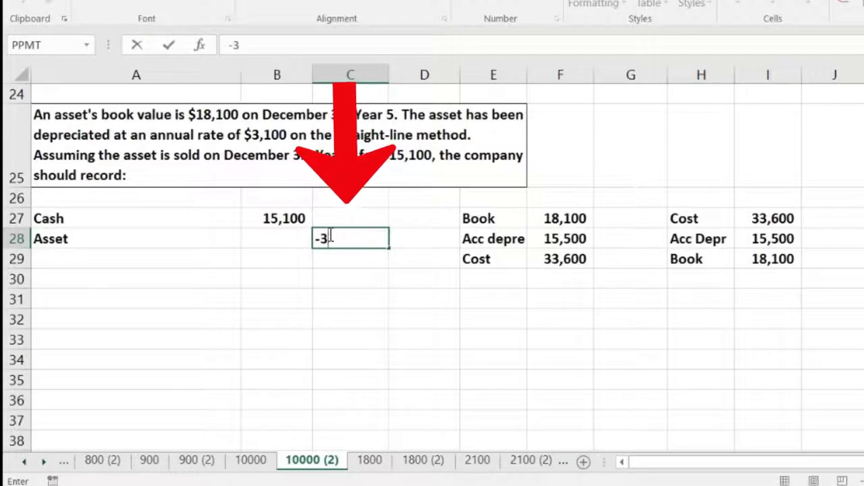
type("3600")
key("Return")
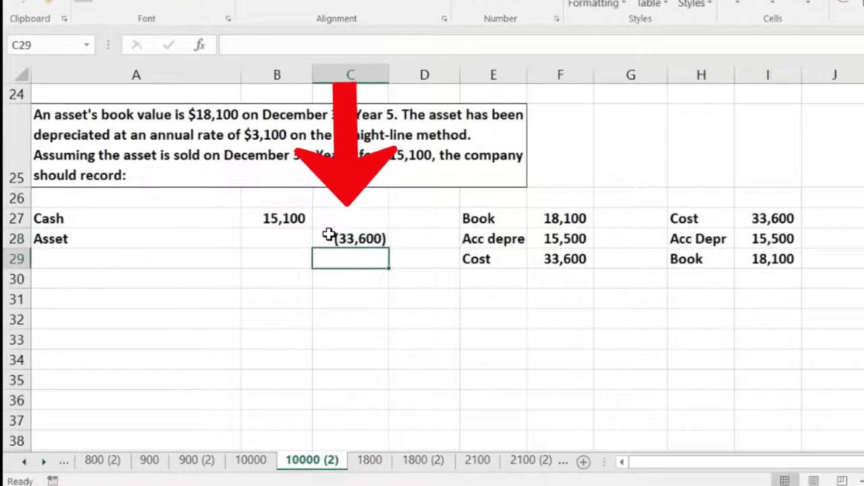
Step: Add an accumulated depreciation line to the journal entry, labelling A29 "Acc depre" and entering a debit of 15500 in B29
key("Left")
key("Left")
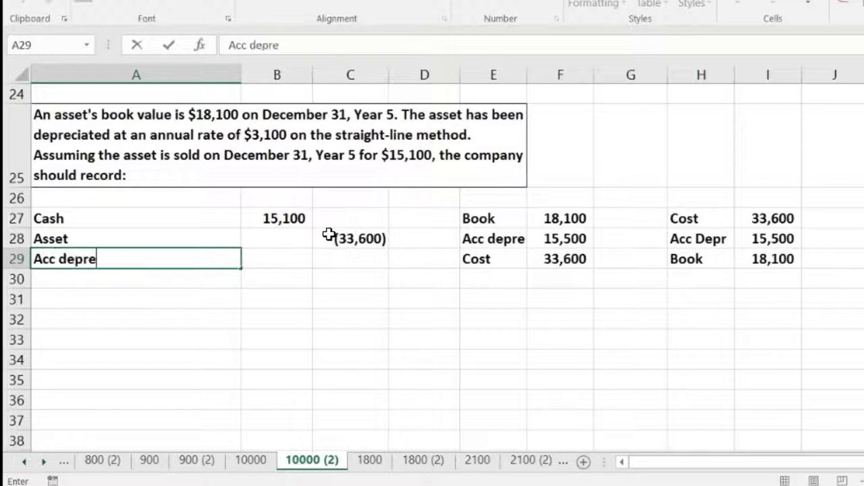
key("Tab")
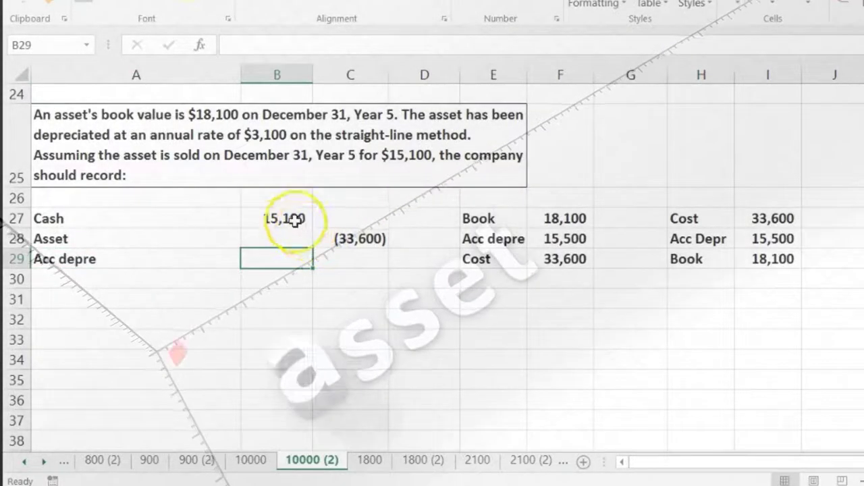
left_click(295, 220)
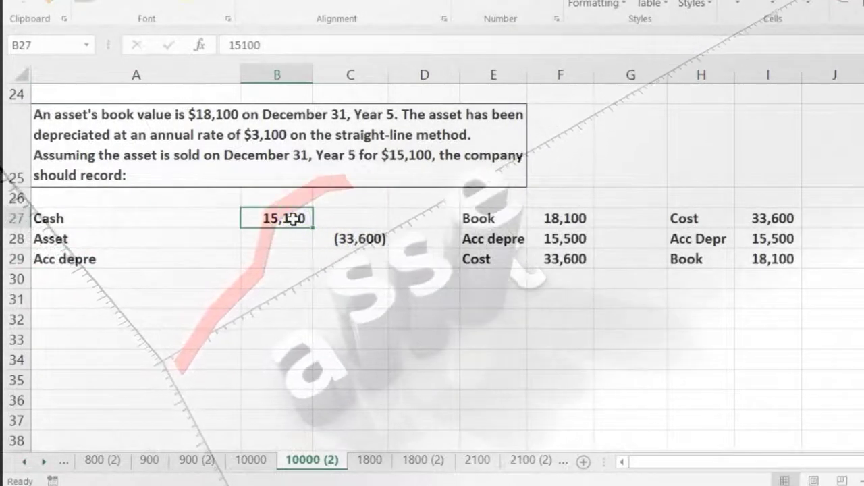
left_click(297, 213)
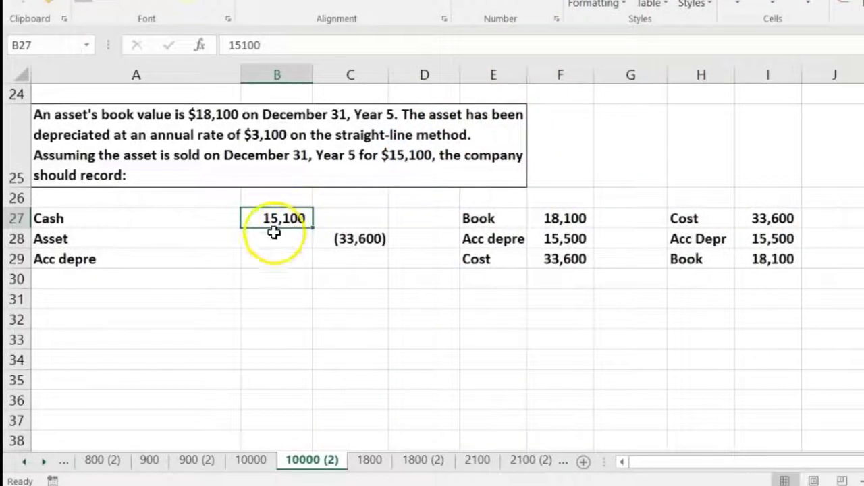
left_click(157, 248)
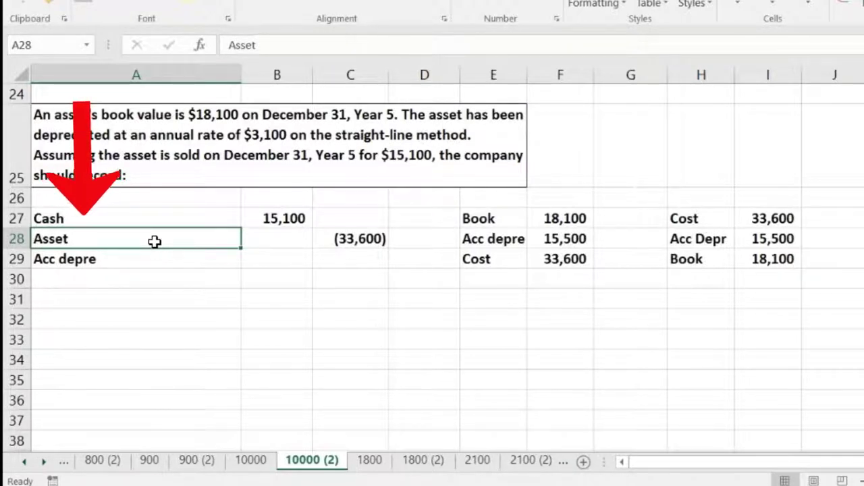
left_click(345, 239)
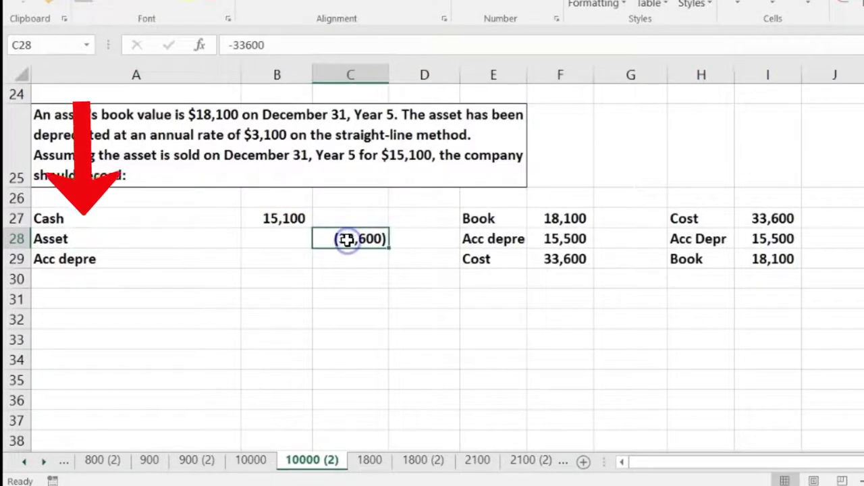
left_click(285, 259)
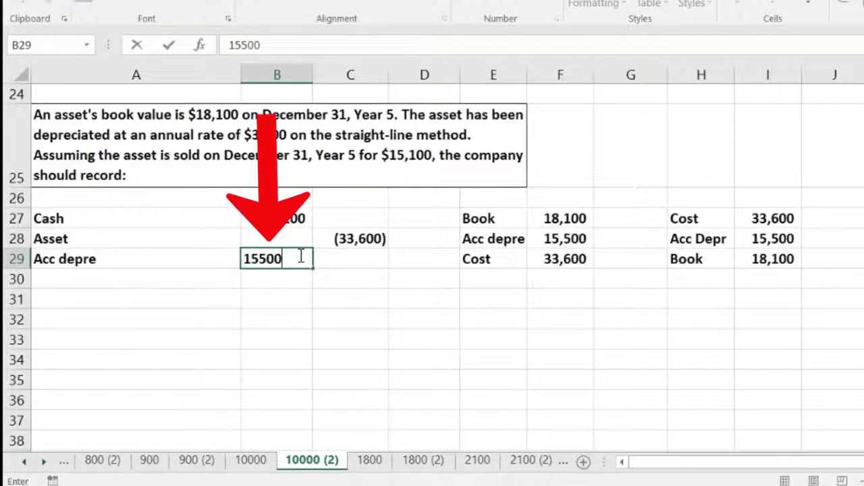
key("Return")
Step: Check the totals of the debit amounts against the asset credit and enter 33600 in F31
left_click_drag(343, 239, 286, 263)
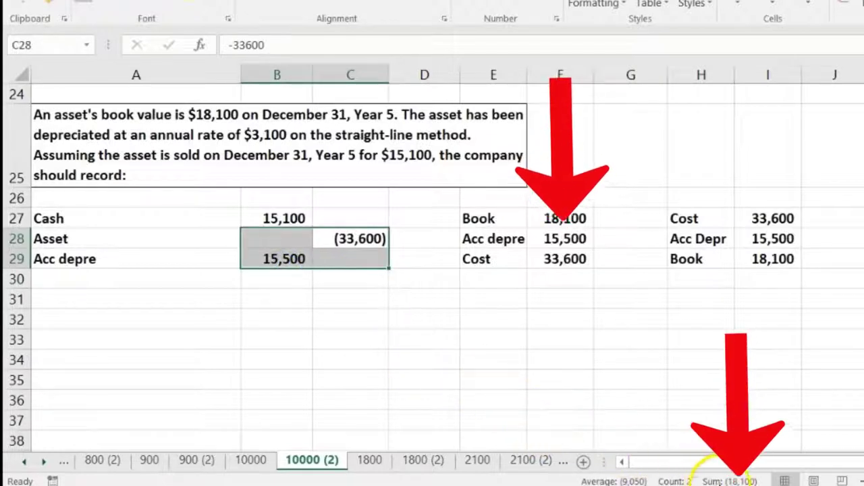
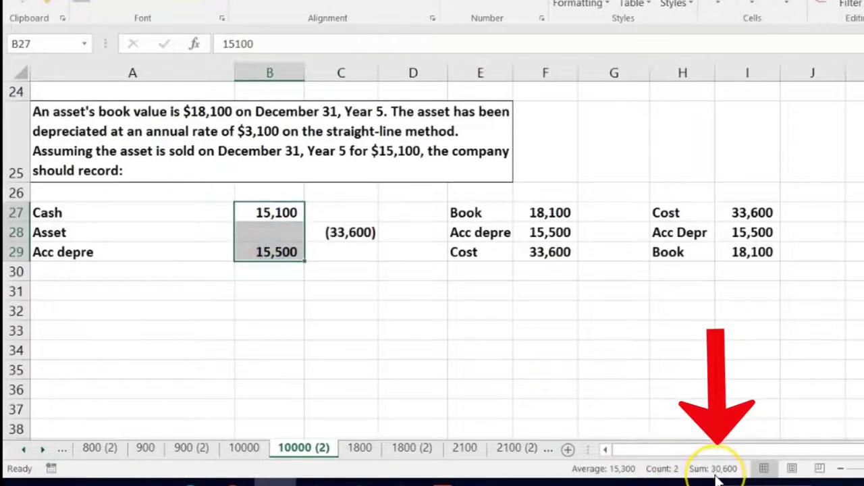
left_click(347, 231)
left_click(276, 270)
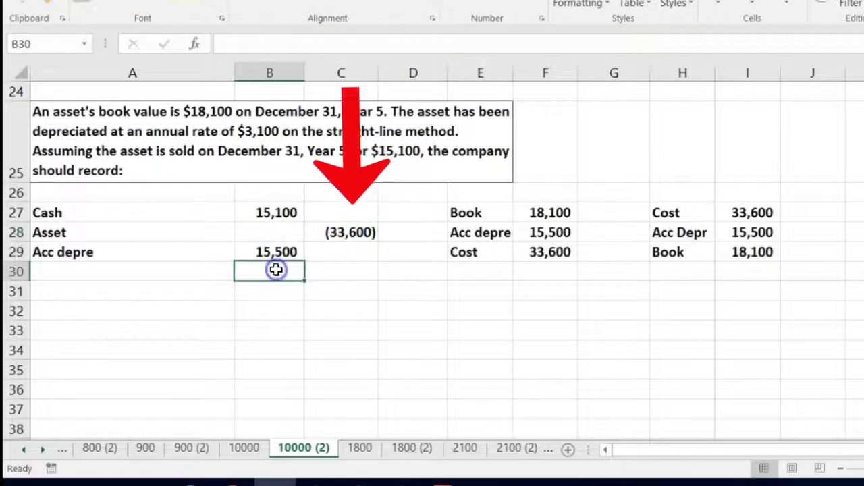
left_click_drag(276, 211, 270, 253)
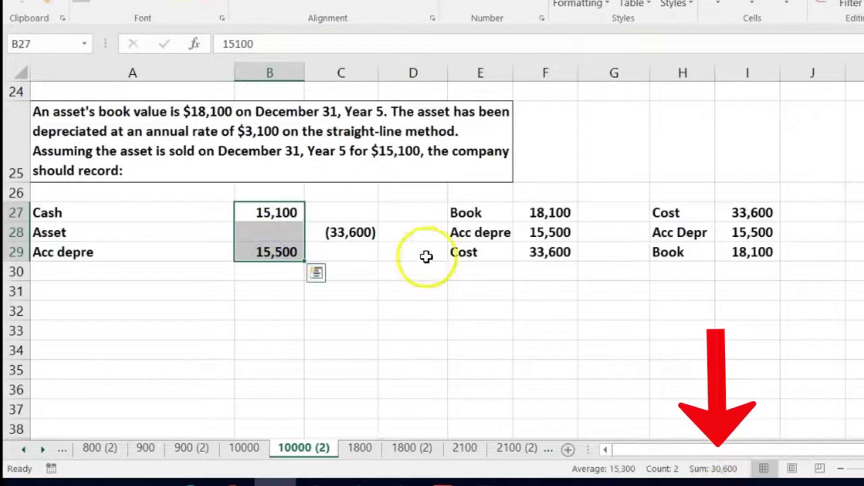
left_click(365, 231)
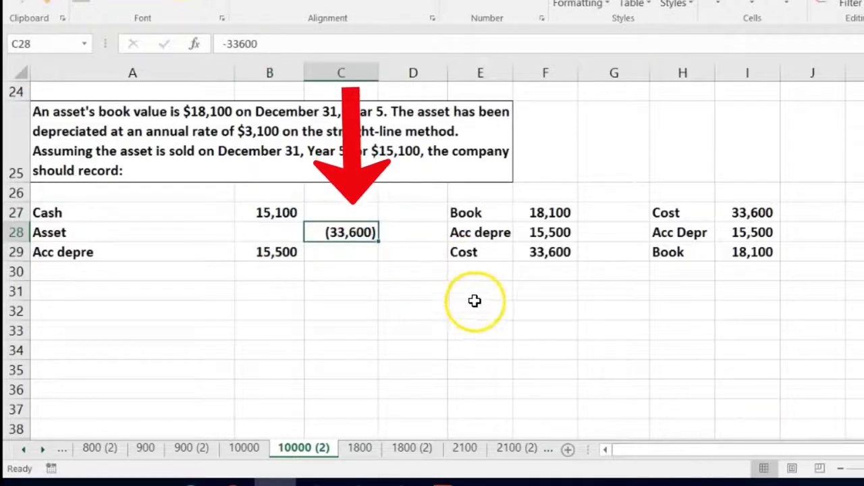
left_click(546, 293)
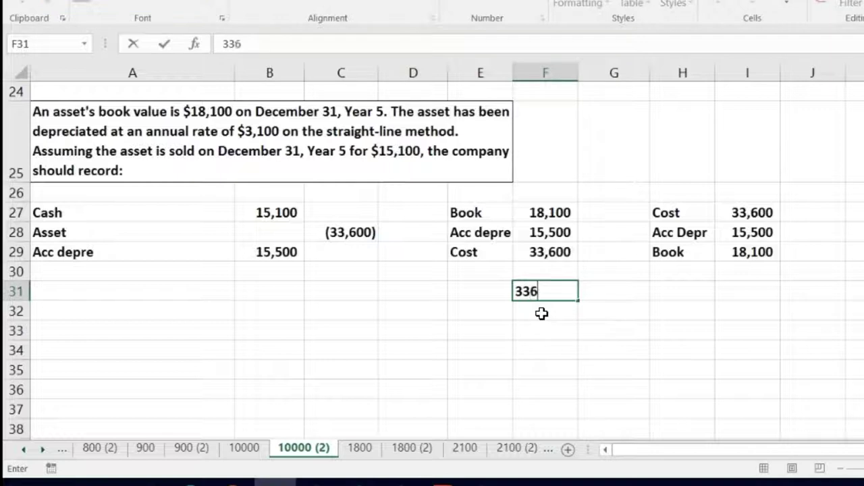
key("Return")
Step: Add the two debits in F32 with B27+B29 and subtract them from the credit in F33 with =F31-F32
type("+")
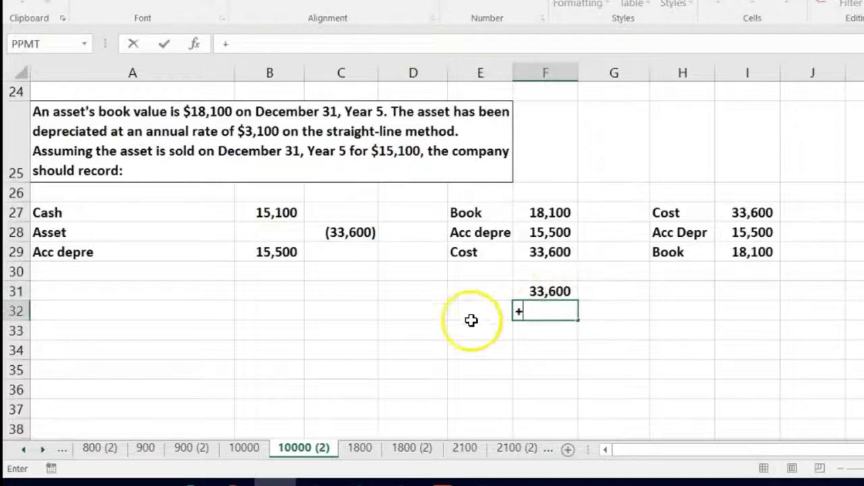
left_click(273, 211)
type("+")
left_click(250, 251)
key("Return")
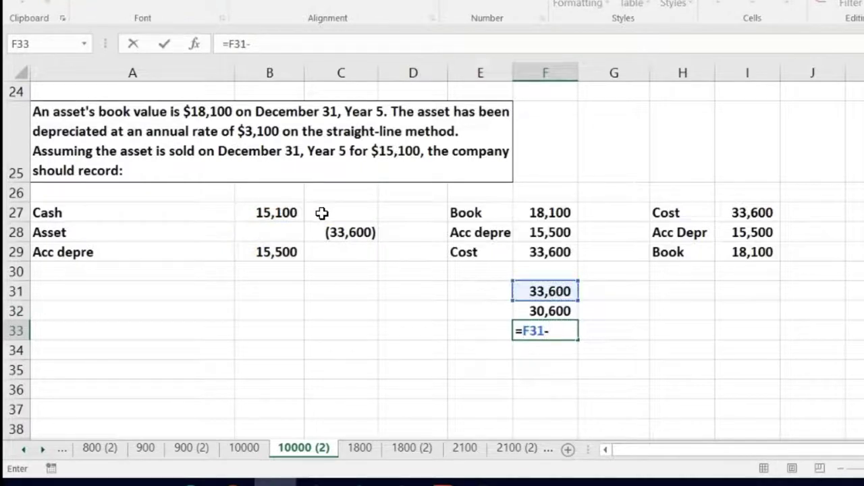
key("Return")
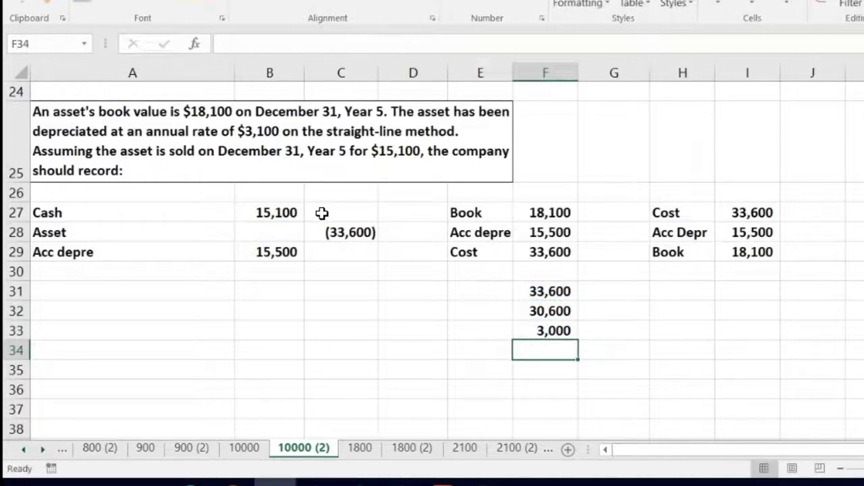
Step: Calculate the balancing amount of the journal entry in B30 with -SUM(B27:C29) and check the sum of the debits
left_click(295, 276)
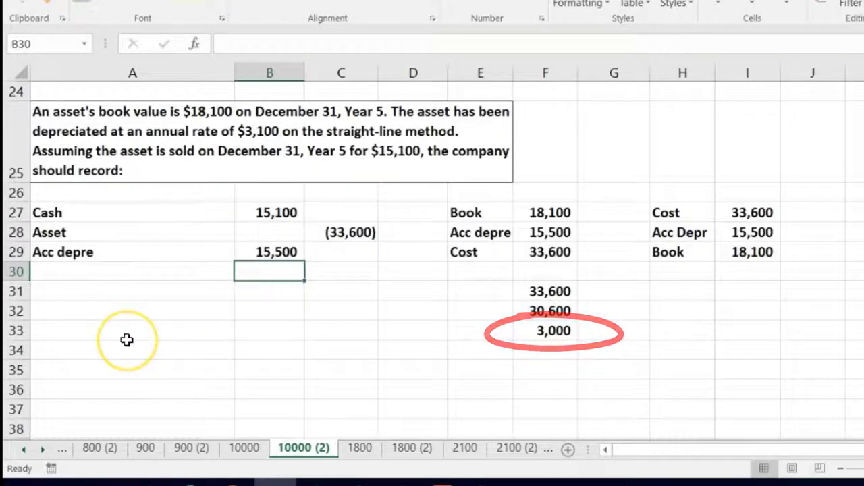
type("-sum(")
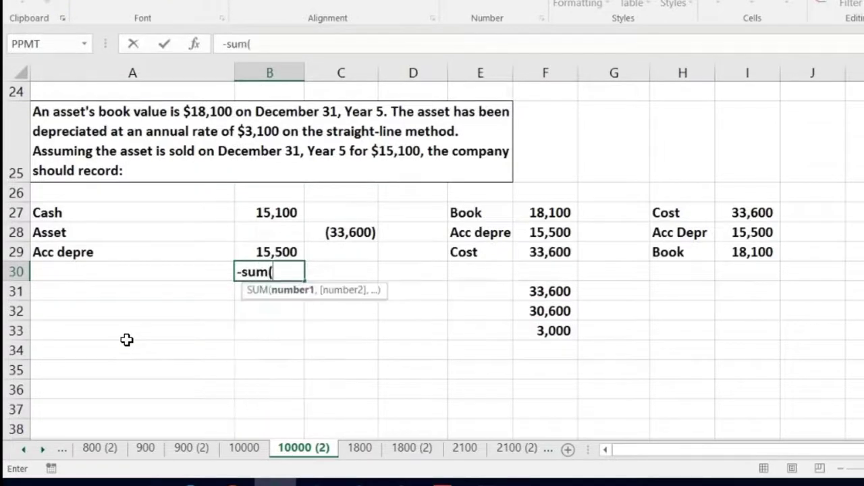
left_click(286, 206)
left_click_drag(285, 232, 360, 251)
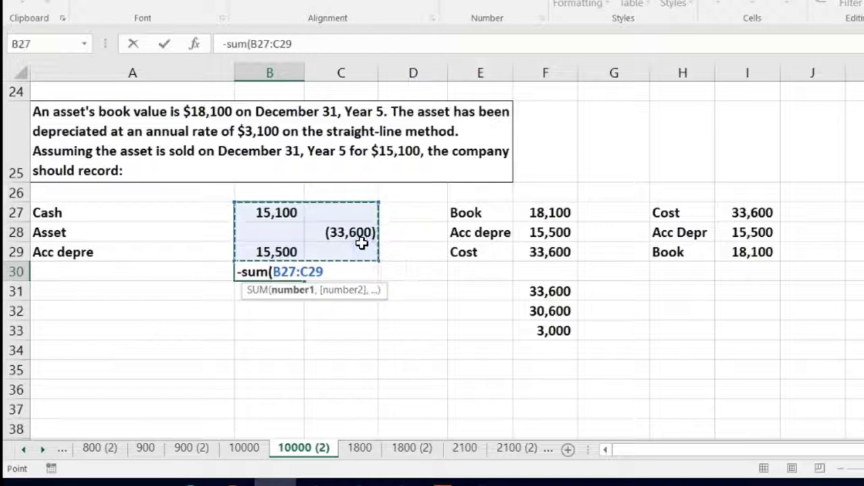
type(")")
key("Return")
left_click_drag(290, 215, 280, 271)
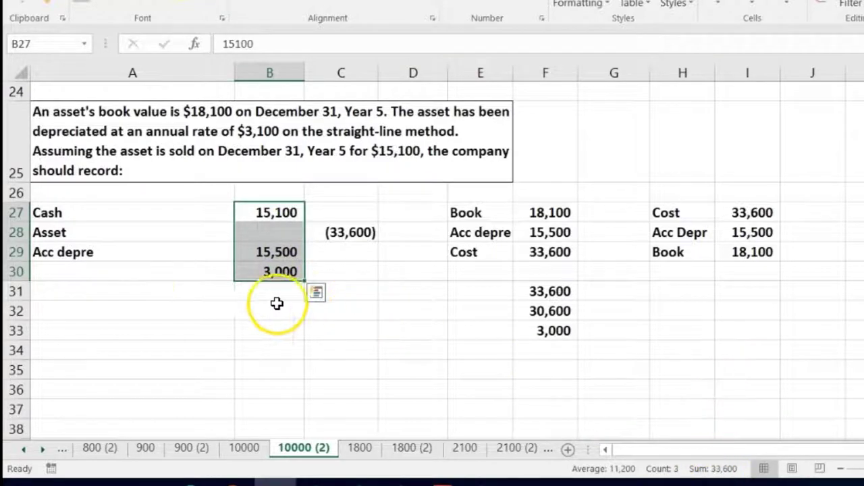
Step: Label the balancing line in A30 "Loss on sale"
left_click(90, 270)
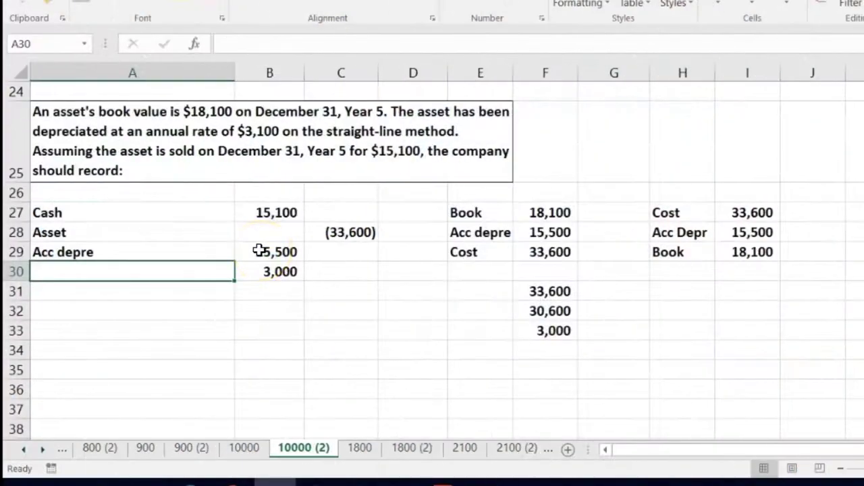
left_click(238, 216)
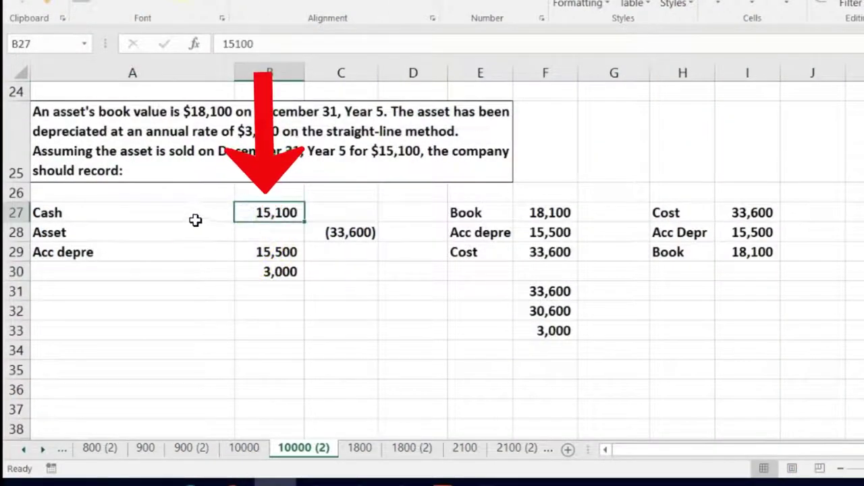
key("Down")
key("Down")
key("Down")
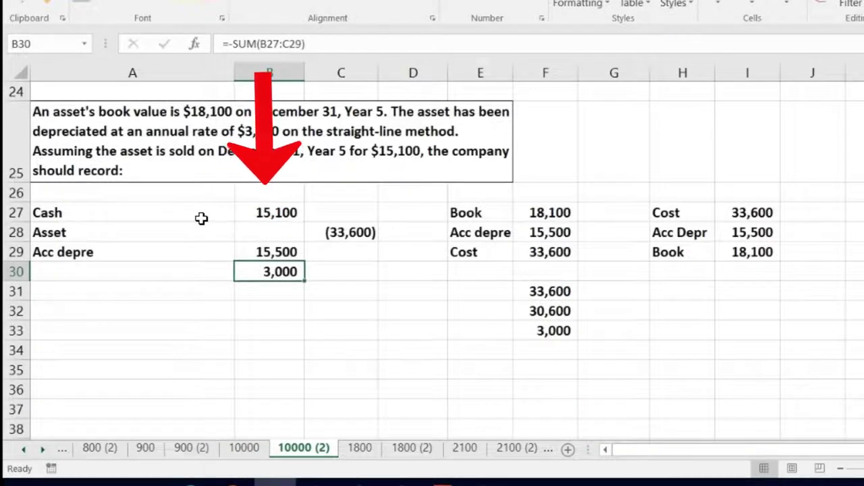
key("Left")
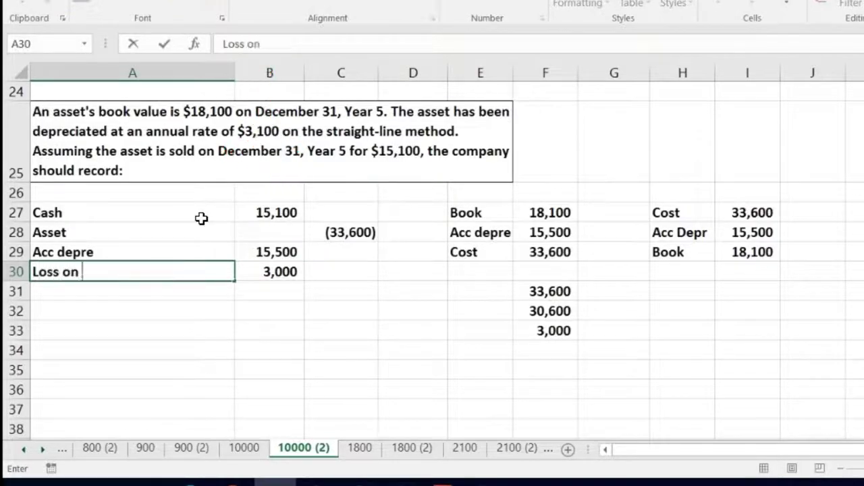
type("Loss on sale")
key("Return")
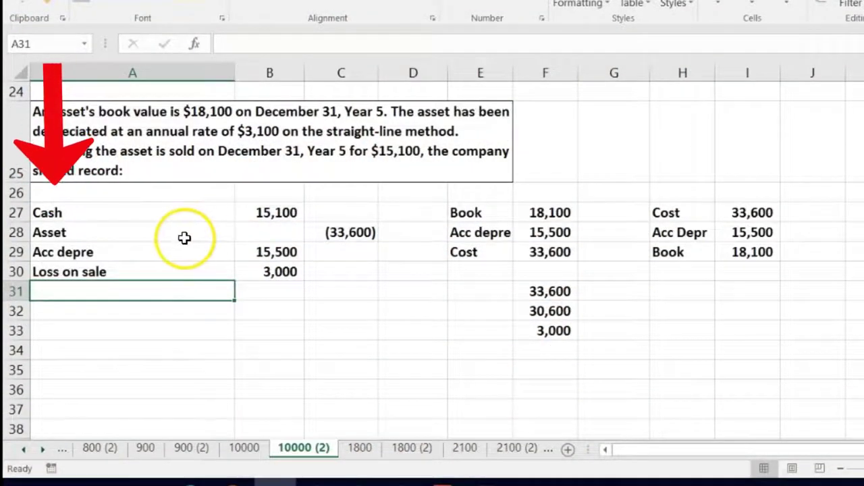
left_click(276, 284)
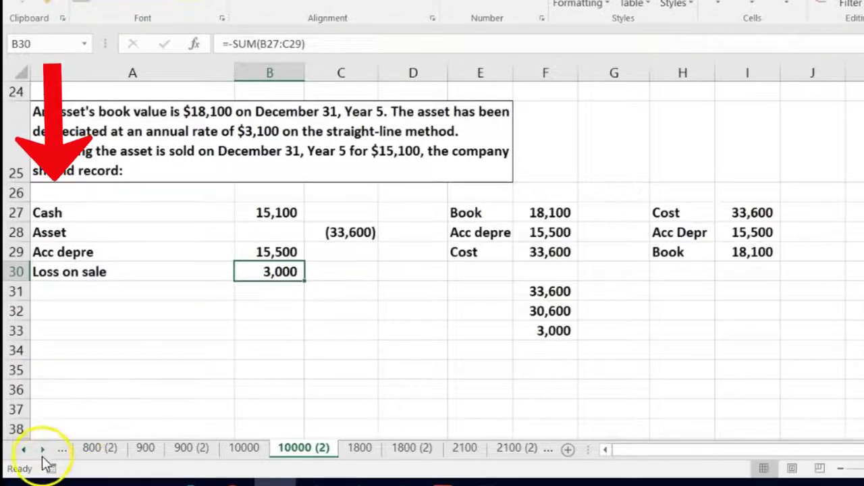
Step: For the units-of-production problem, enter "Cost" in A46 and 315,850 in B46
left_click(110, 243)
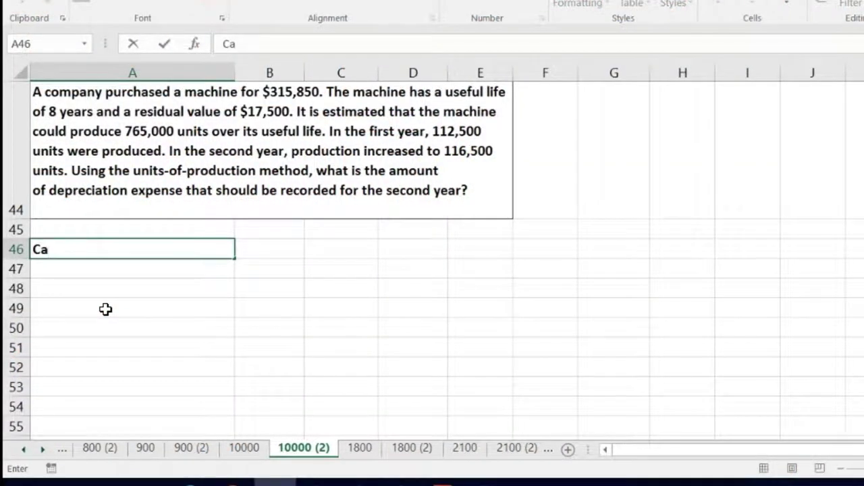
key("Tab")
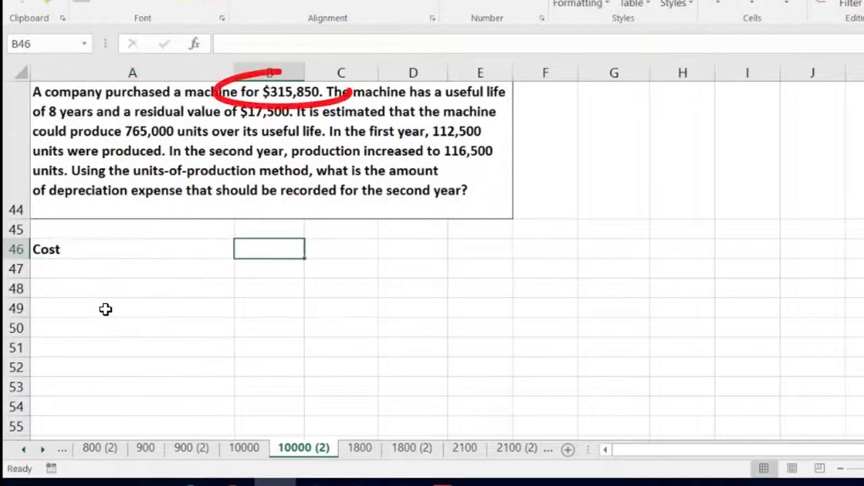
type("31")
type("5,850")
key("Return")
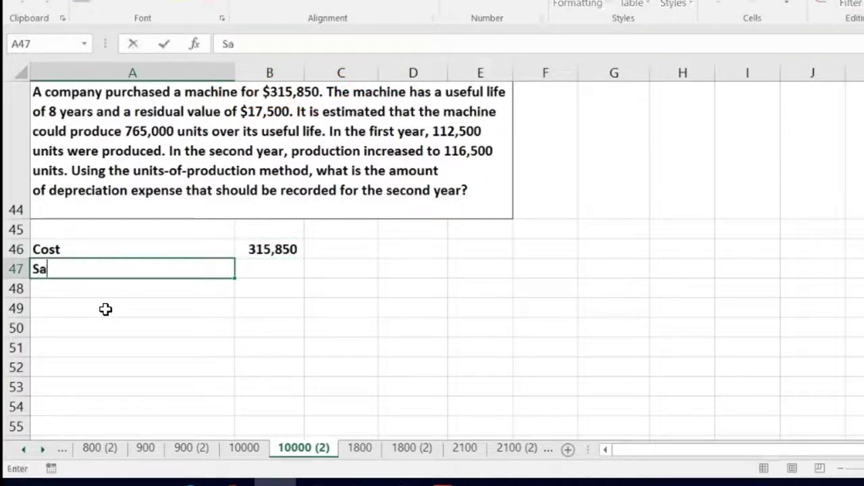
Step: Enter "Salvage" in A47 and 17,500 in B47, and underline the amount
key("Tab")
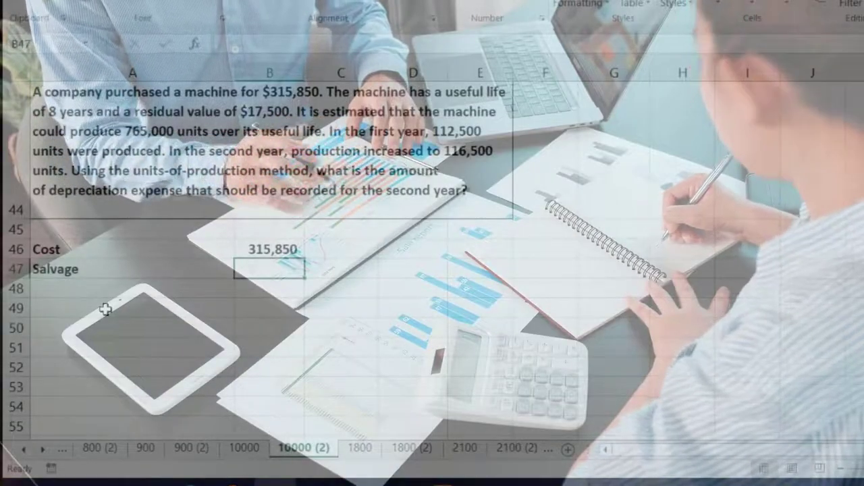
type("17,500")
key("Return")
key("Right")
key("Up")
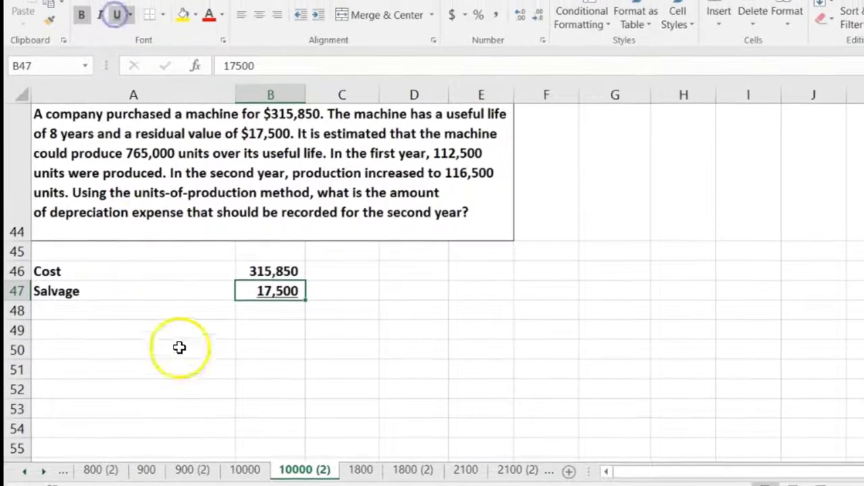
Step: Subtract salvage from cost in B48 with =B46-B47 and label A48 "Amount to be depreciated"
key("Down")
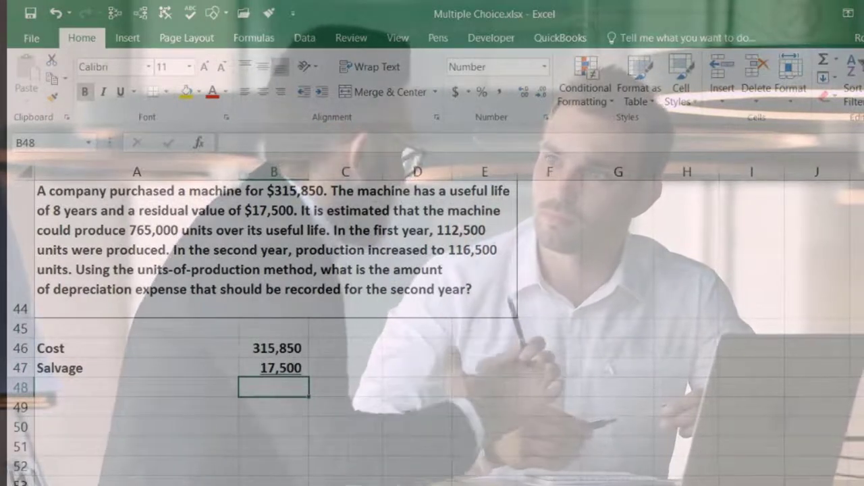
type("=")
key("Up")
key("Up")
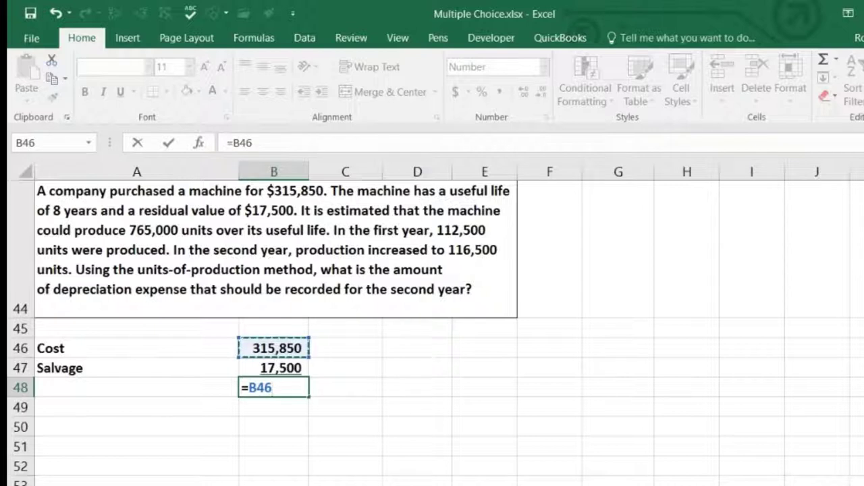
key("Return")
left_click(136, 387)
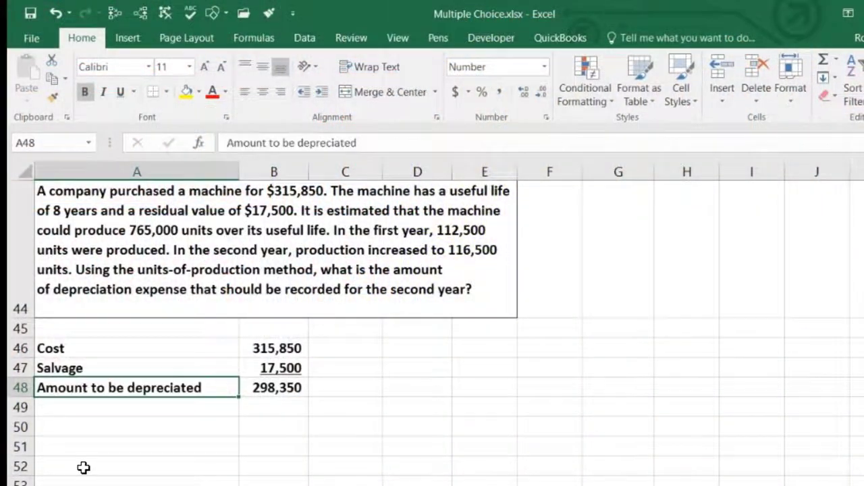
key("Right")
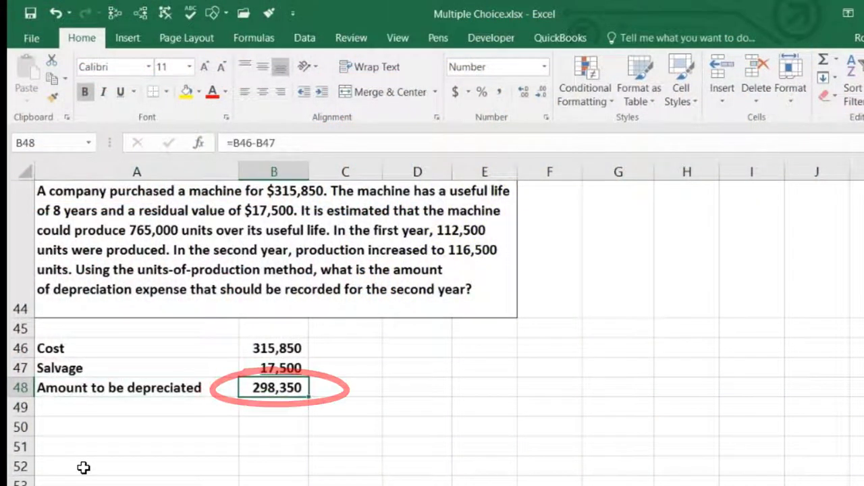
Step: Enter "Units over life" in A49 and 765,000 in B49, and underline the amount
key("Down")
key("Left")
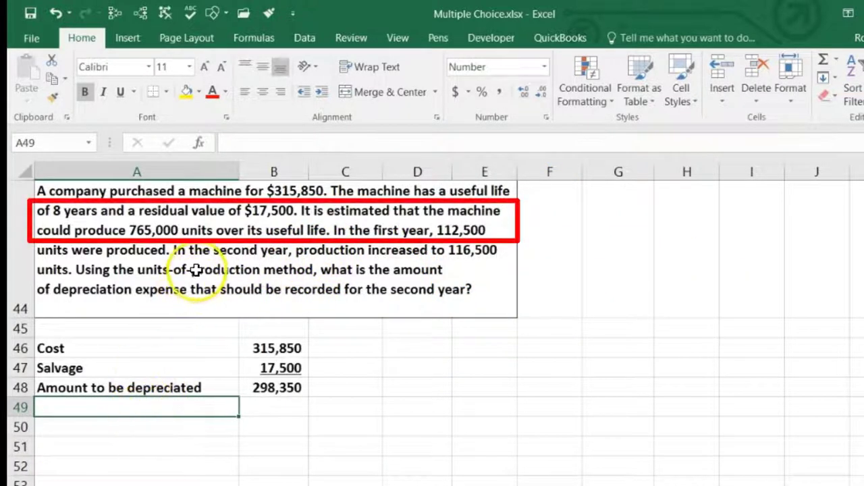
type("Units over life")
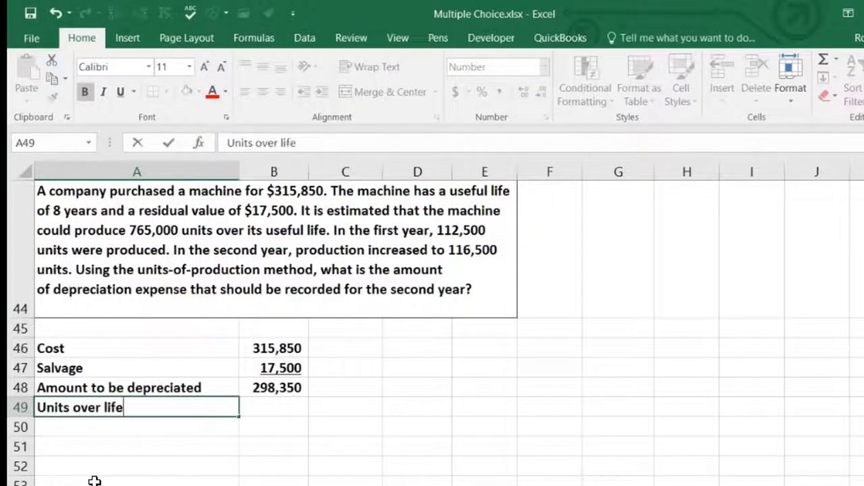
key("Tab")
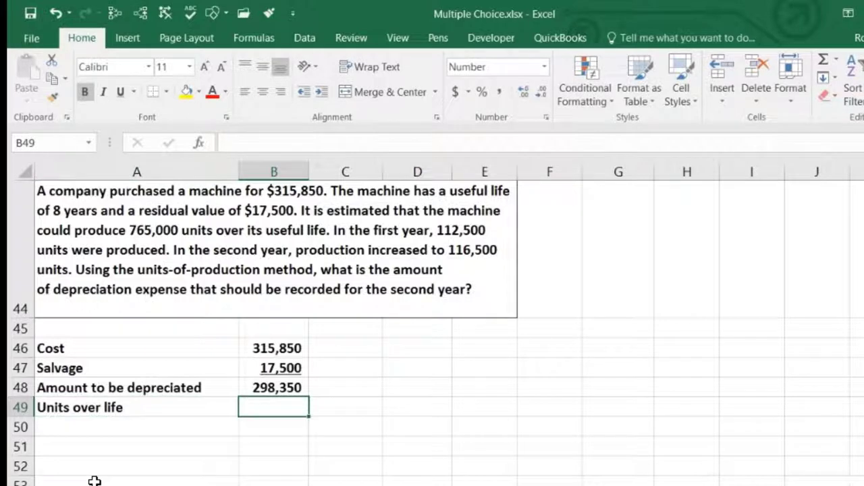
type("765000")
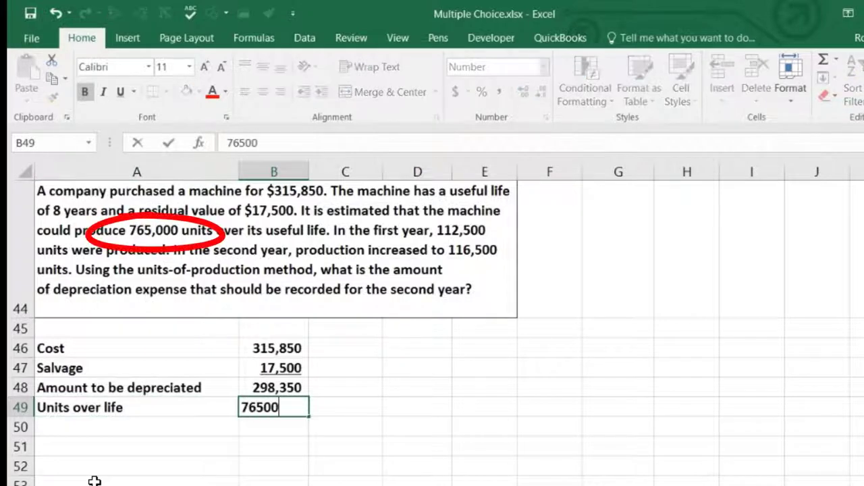
key("Return")
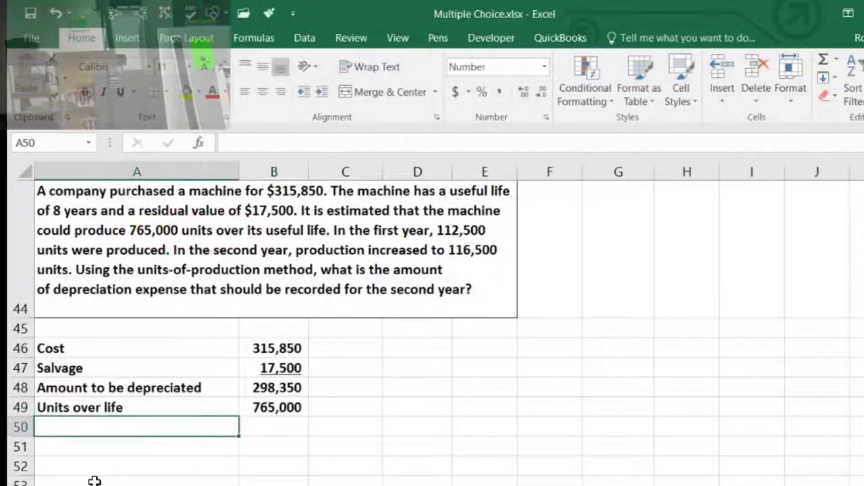
key("Up")
key("Right")
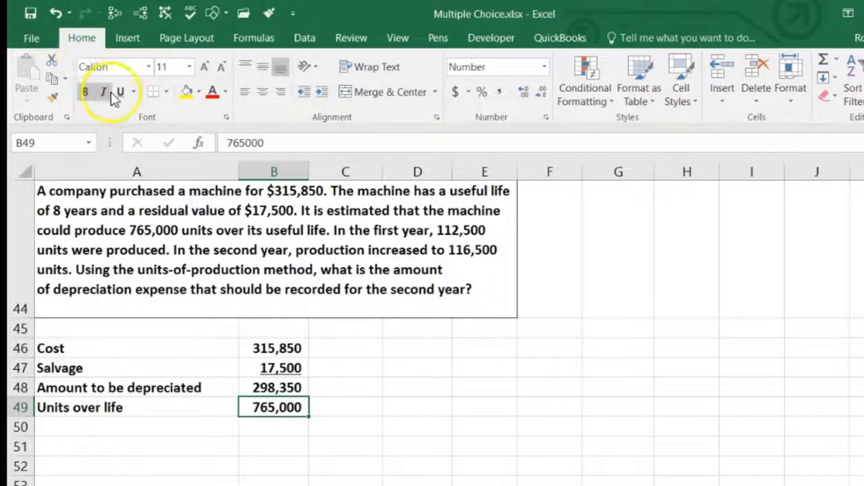
Step: Label A50 "Cost per unit" and divide the depreciable amount by the units over life in B50 with =B48/B49
left_click(137, 424)
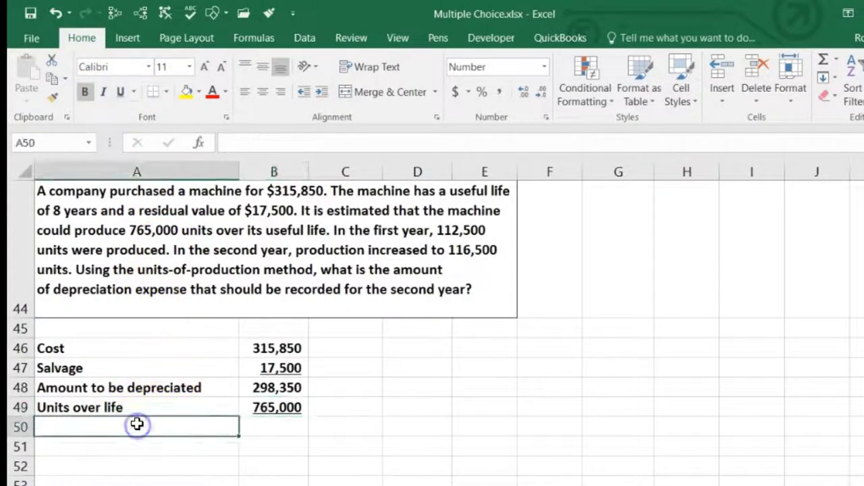
type("Cost per unit")
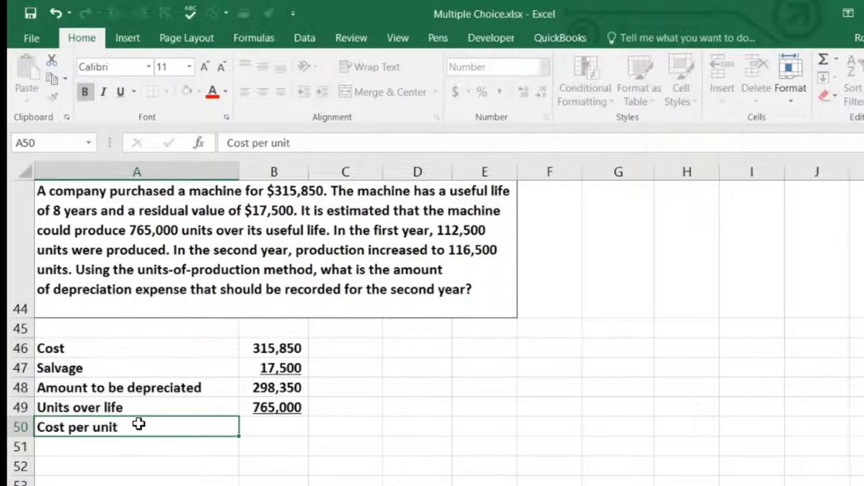
key("Tab")
type("=")
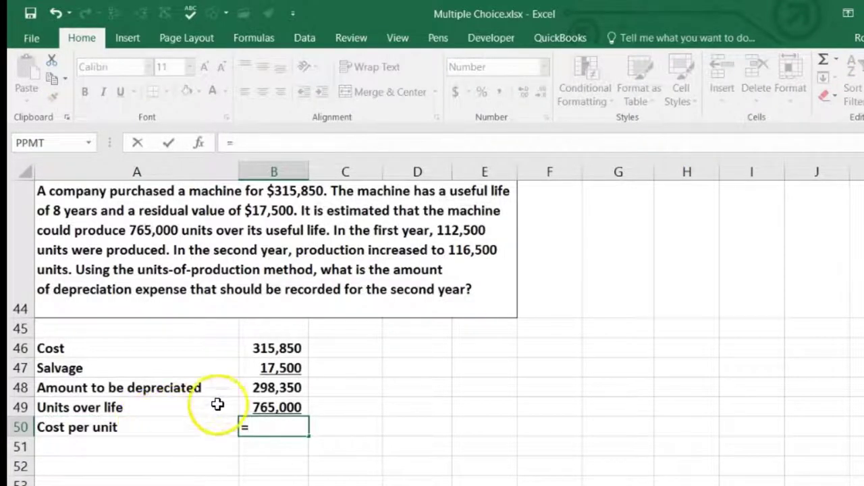
left_click(243, 390)
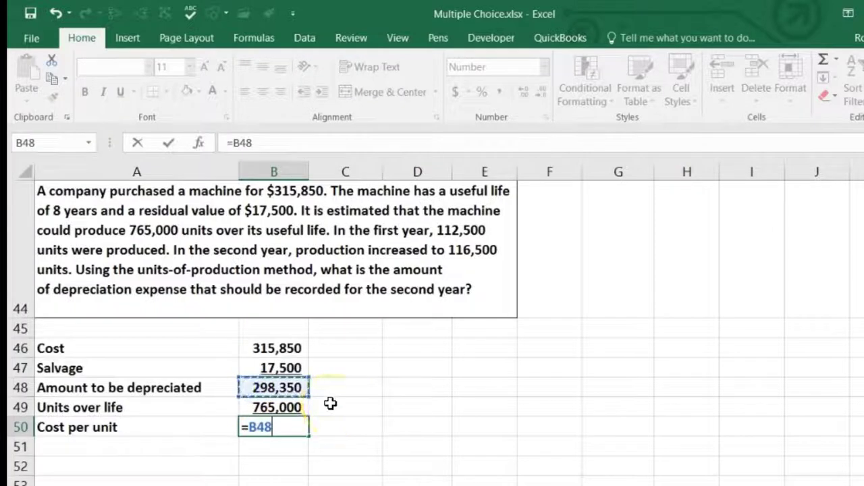
left_click(294, 406)
key("Return")
key("Up")
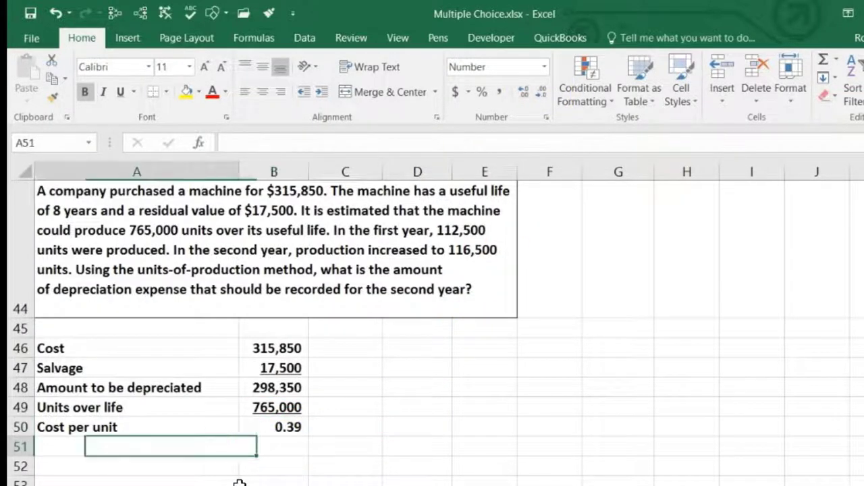
key("Left")
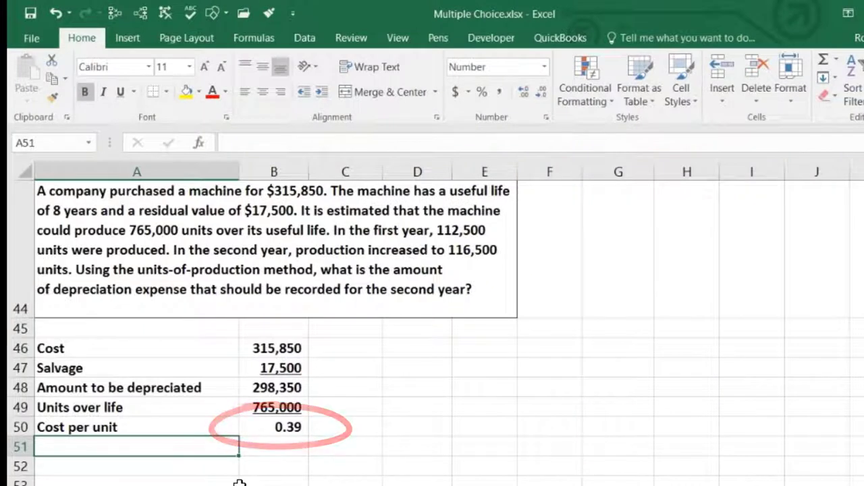
Step: Enter "Units produced in year 2" in A51 and 116,500 in B51
left_click(274, 407)
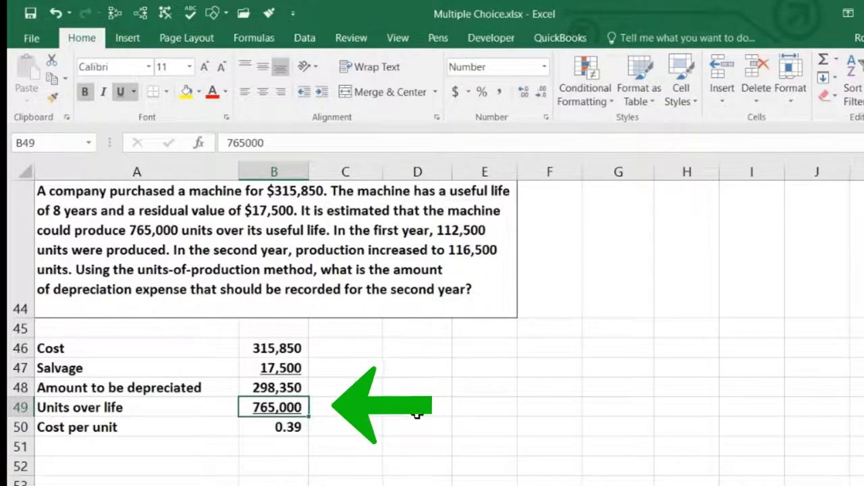
key("Down")
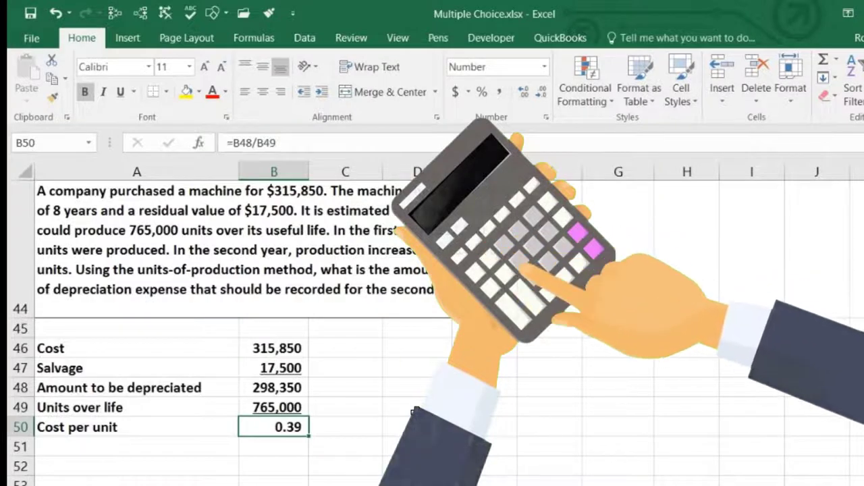
key("Down")
key("Left")
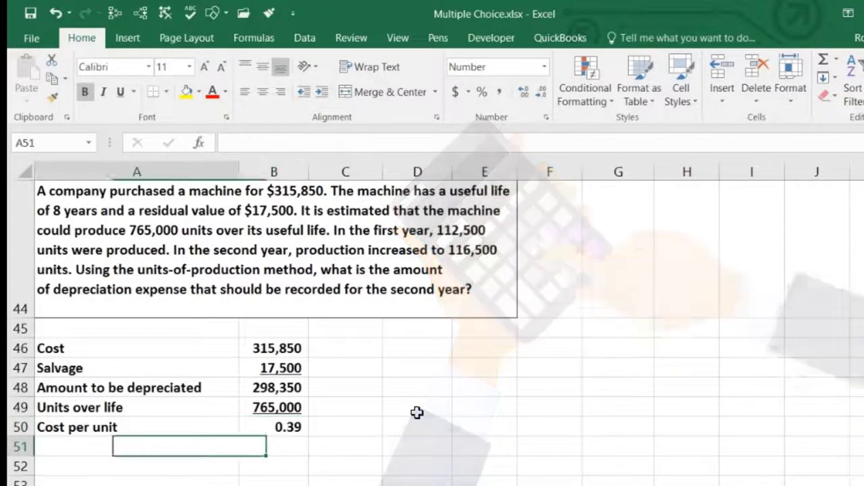
type("Units produced in")
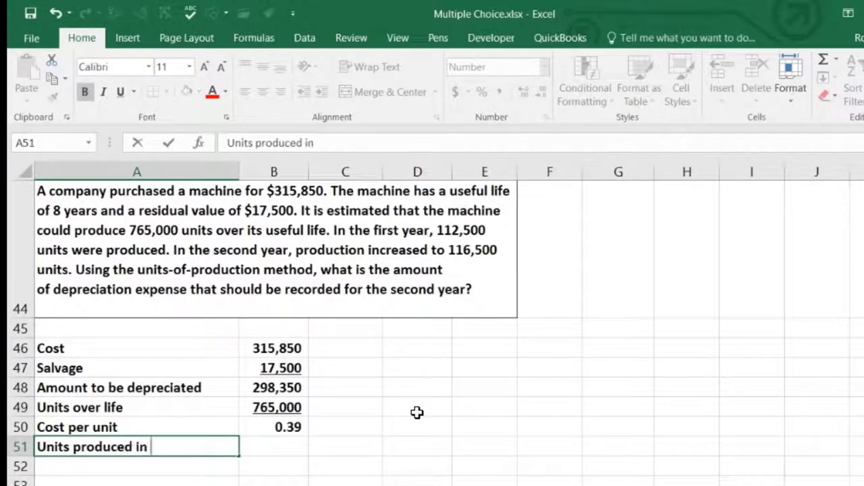
type(" year 2")
key("Tab")
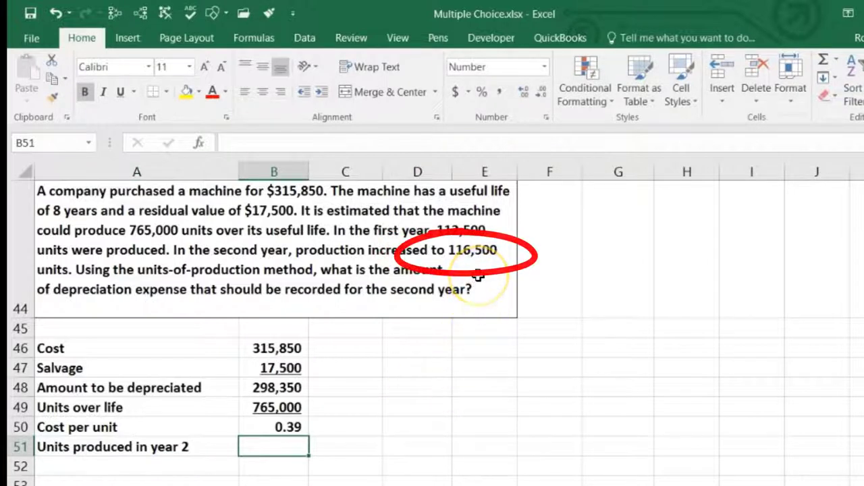
type("116500")
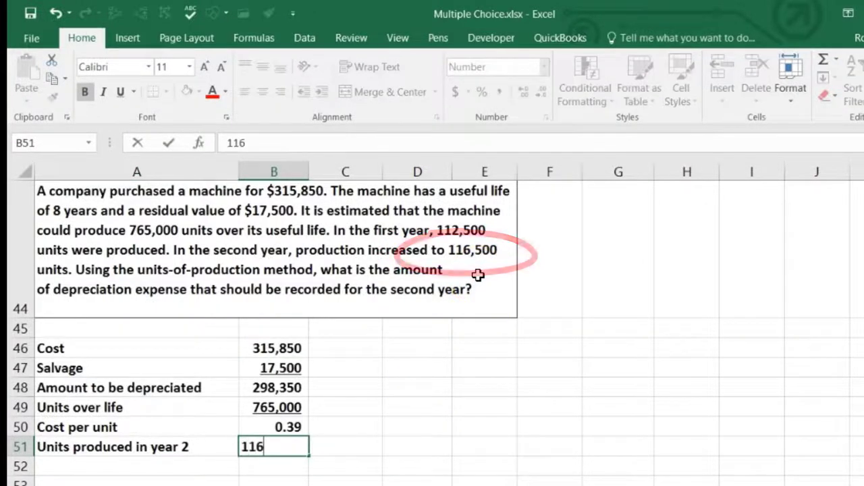
key("Return")
Step: Multiply the cost per unit by the year 2 units in B52 with =B50*B51
key("Right")
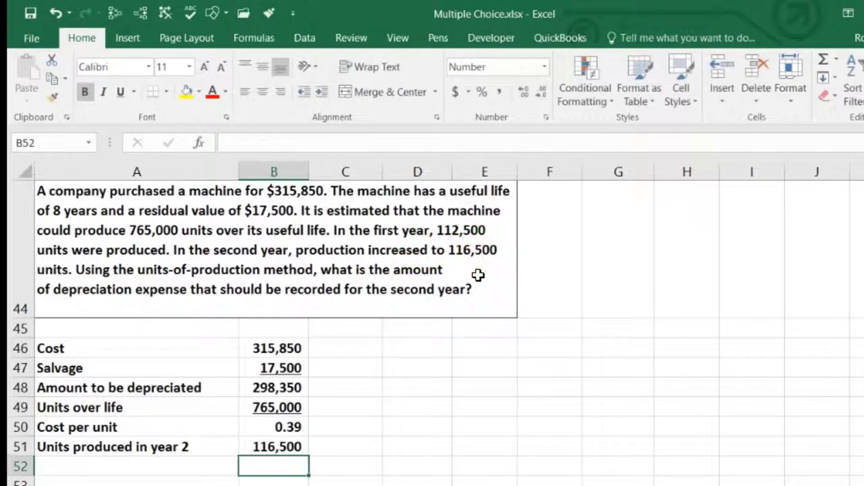
type("=")
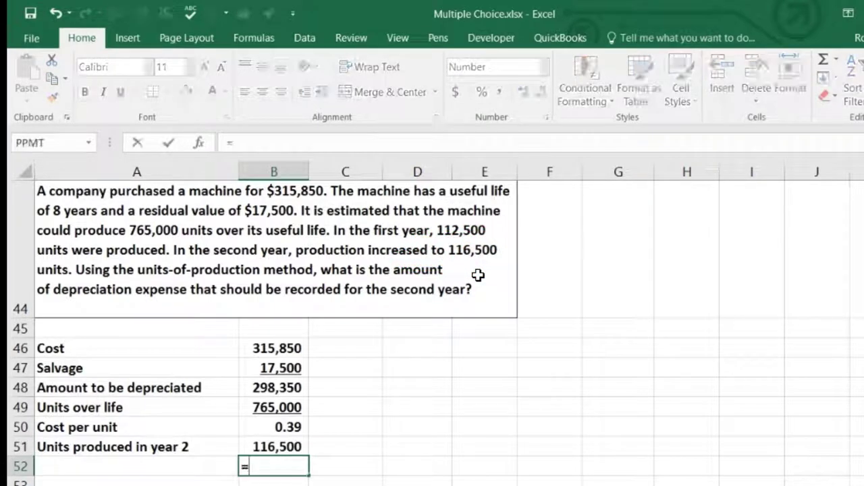
left_click(302, 427)
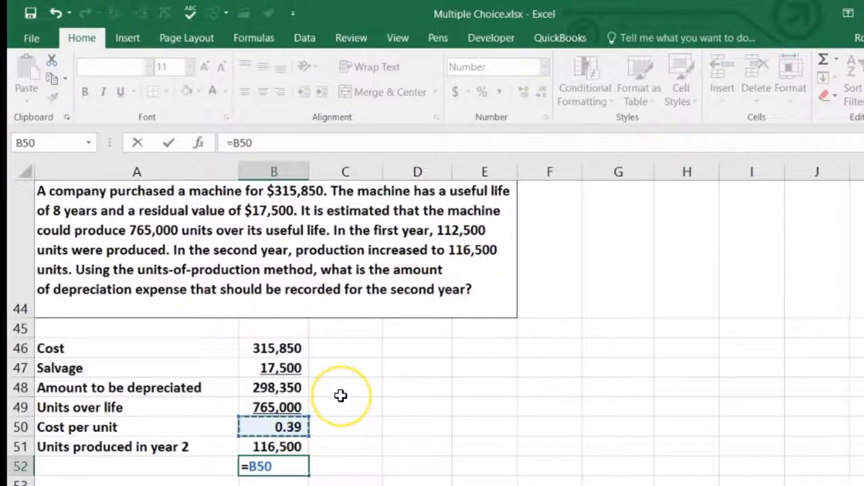
type("*")
left_click(291, 447)
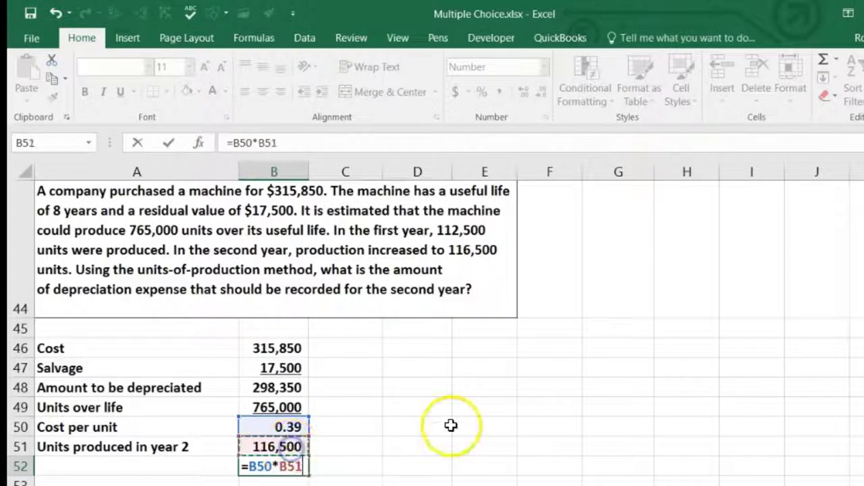
key("Return")
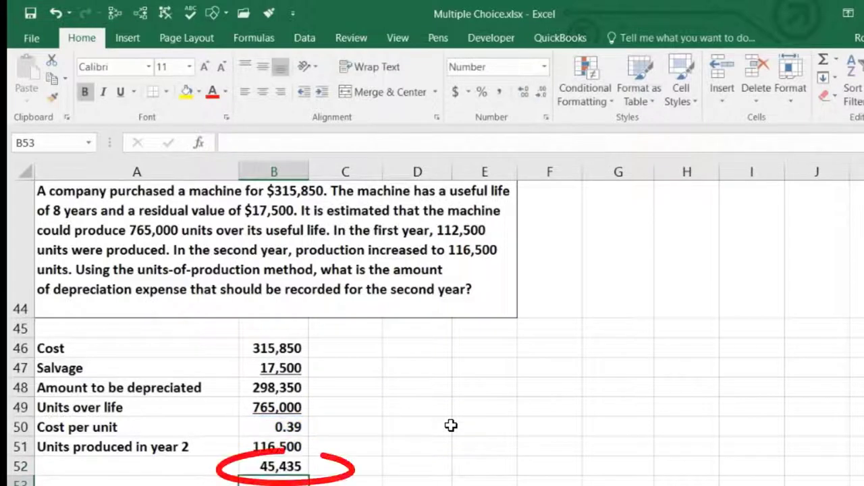